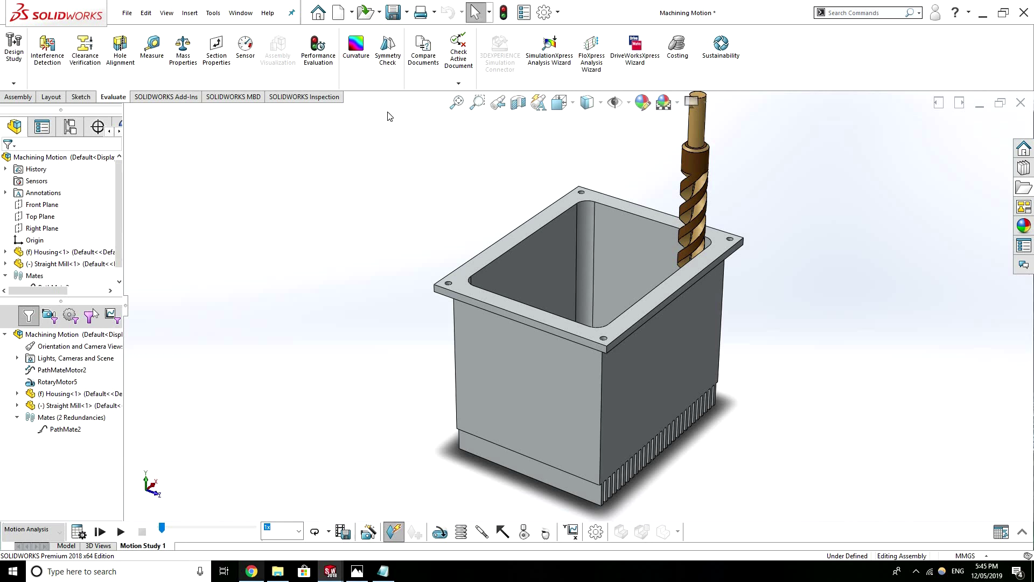
# Switch to Chrome and look through the CNC machining image results and the CNC machining compilation video.
pyautogui.hotkey('alt', 'Tab')
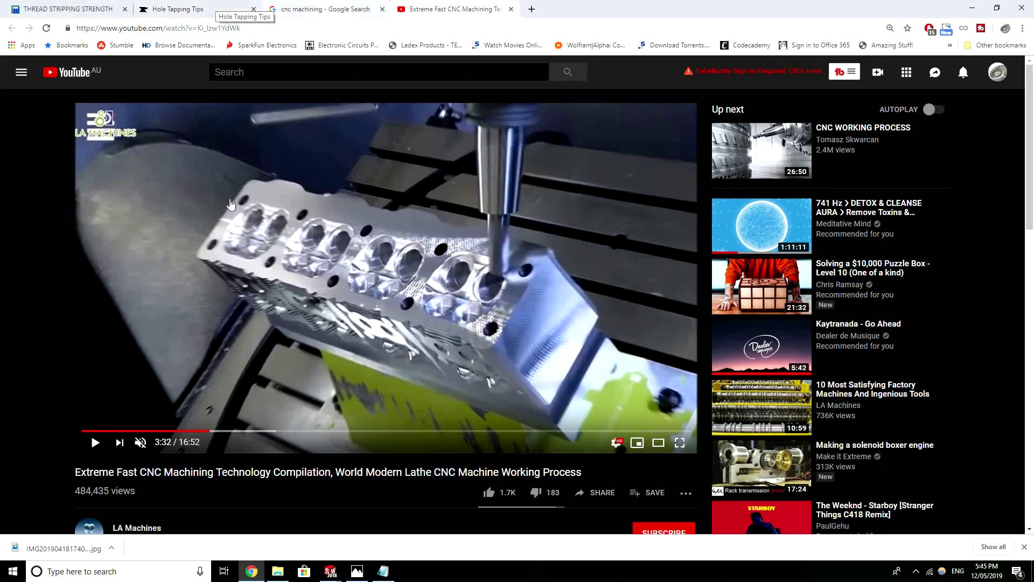
pyautogui.click(323, 9)
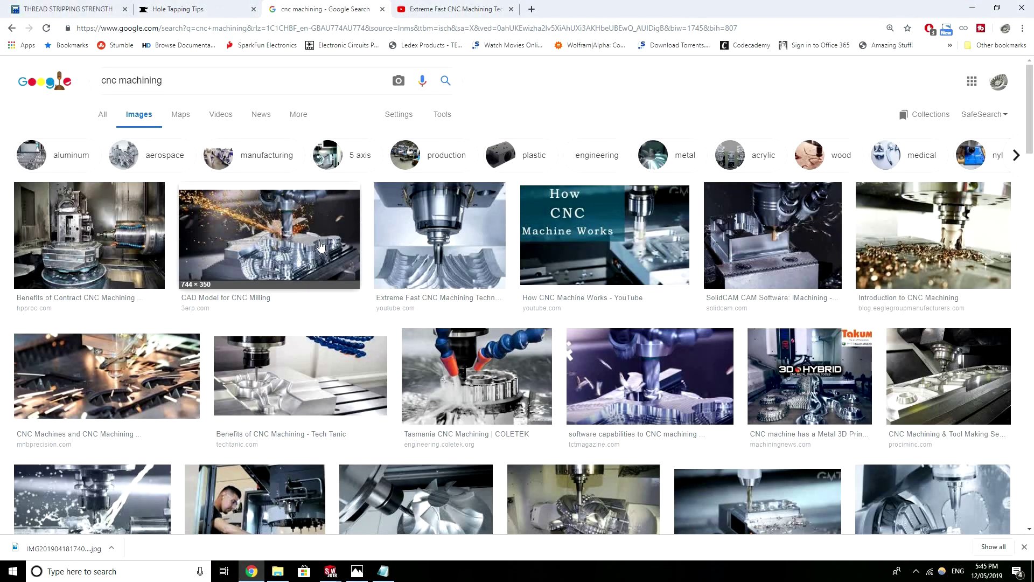
pyautogui.scroll(-1, 294, 290)
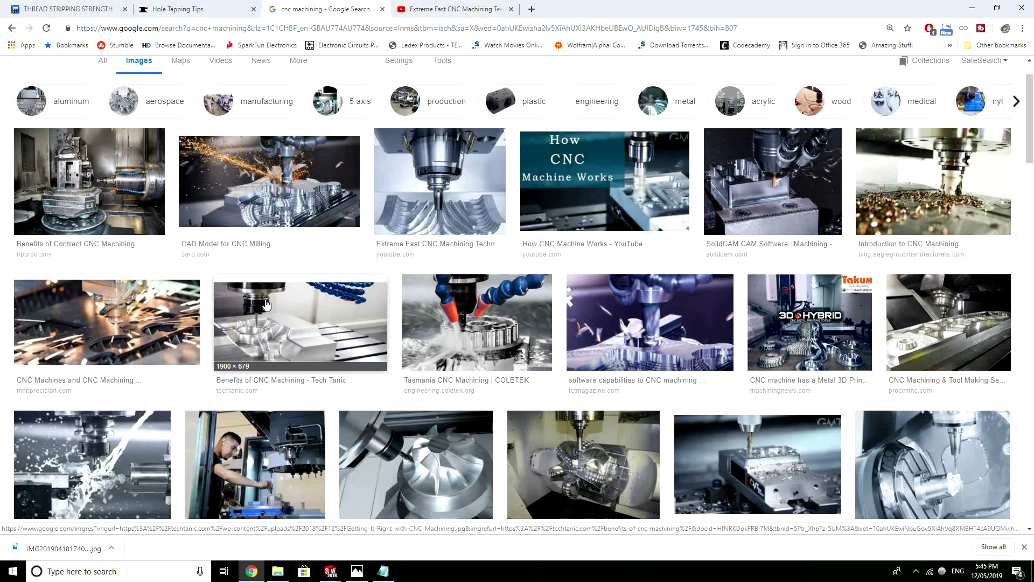
pyautogui.scroll(-2, 356, 366)
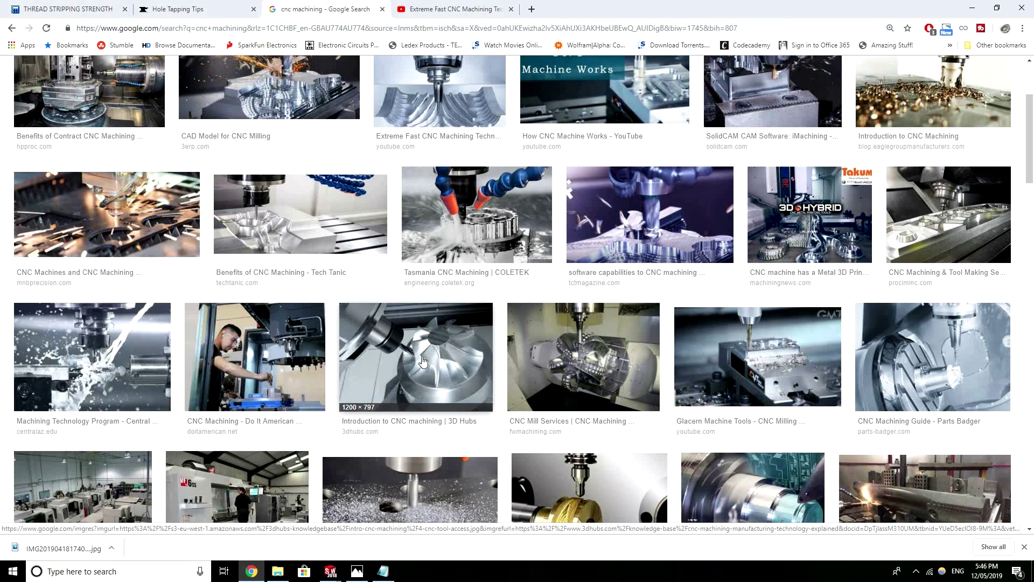
pyautogui.scroll(-1, 424, 359)
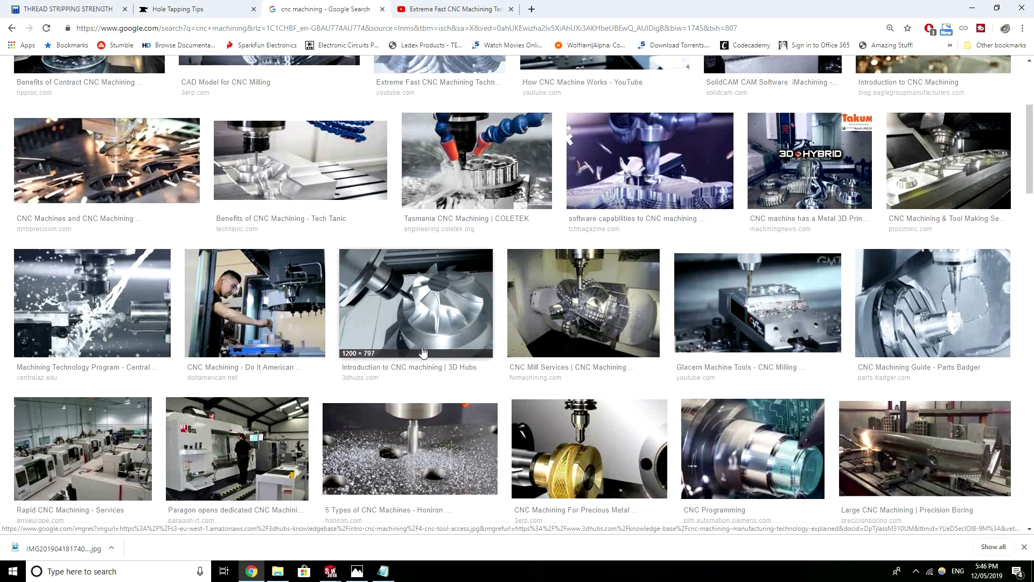
pyautogui.click(466, 5)
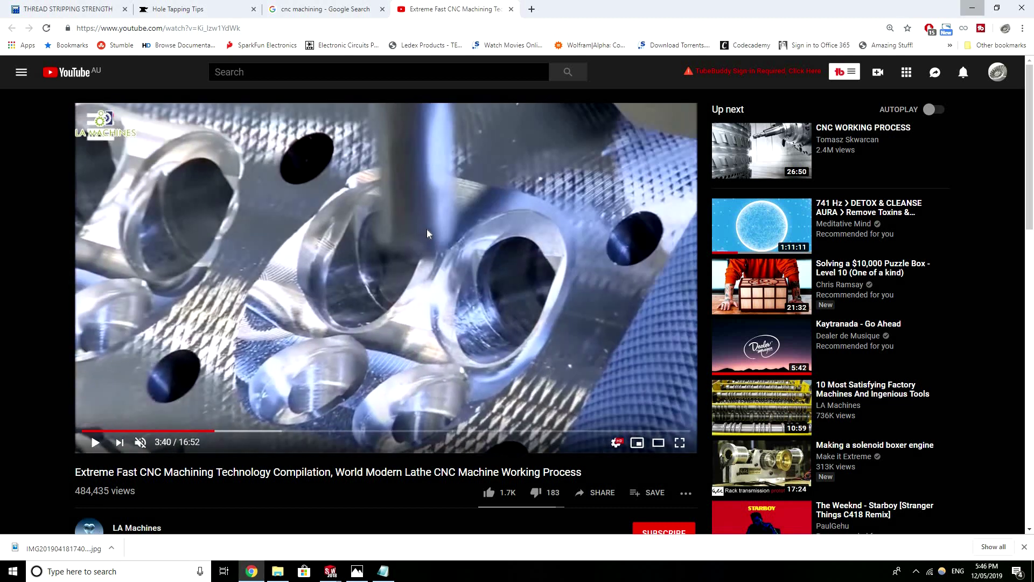
# Switch back to SOLIDWORKS and examine the housing's filleted inner corner alongside the straight mill.
pyautogui.hotkey('alt', 'Tab')
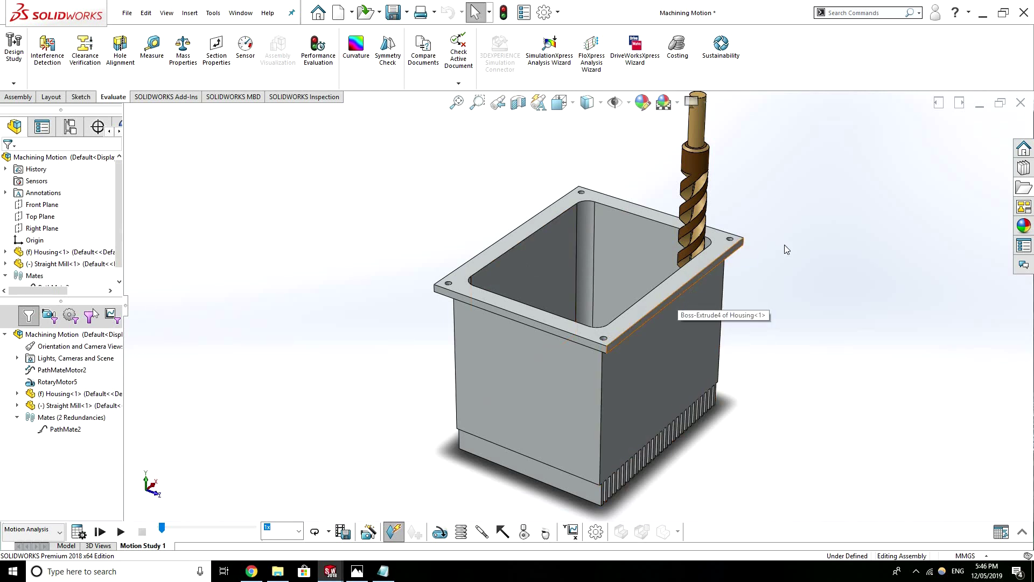
pyautogui.scroll(-4, 573, 293)
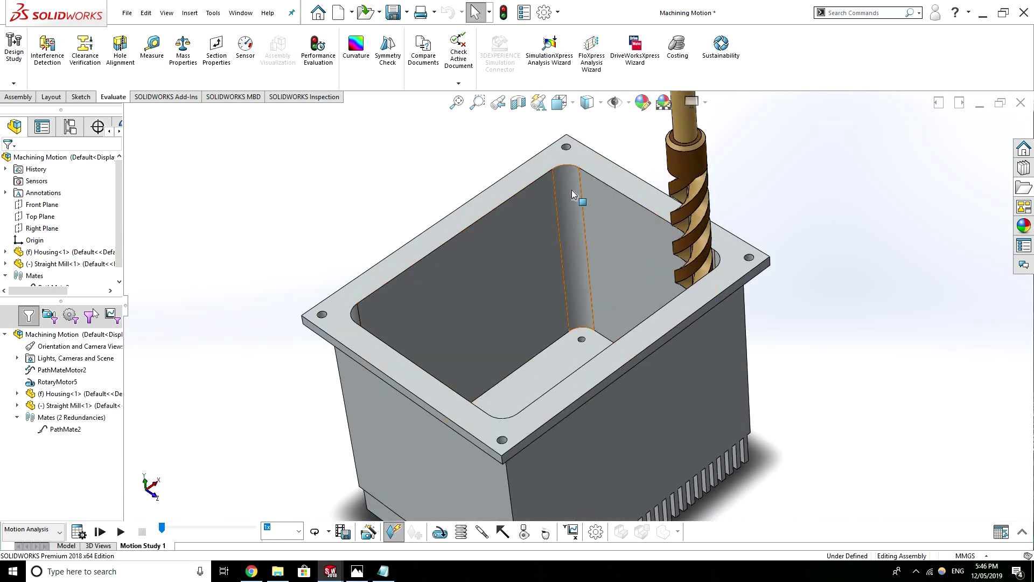
pyautogui.scroll(-4, 575, 189)
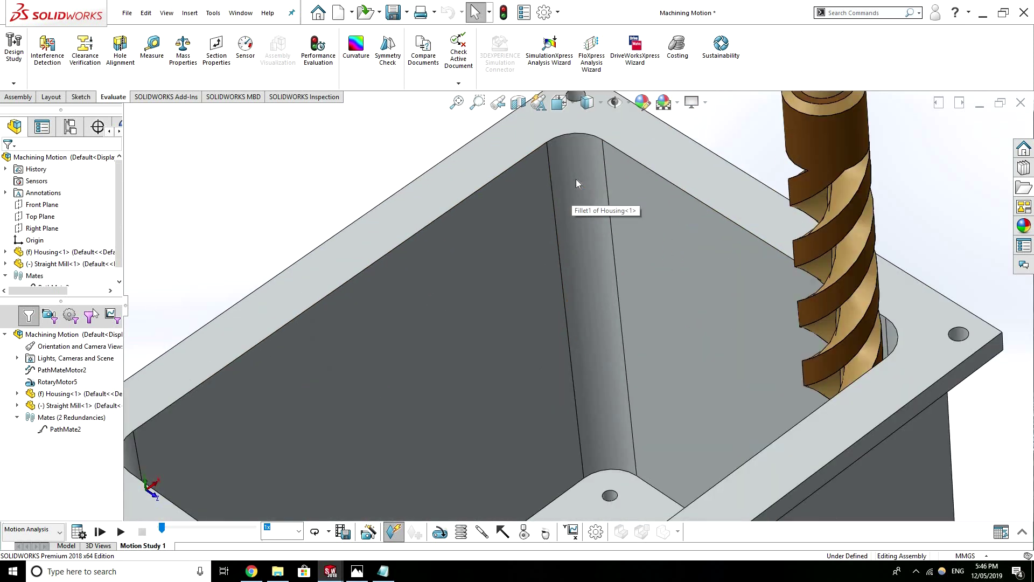
pyautogui.click(577, 180)
pyautogui.scroll(2, 576, 186)
pyautogui.scroll(-3, 586, 214)
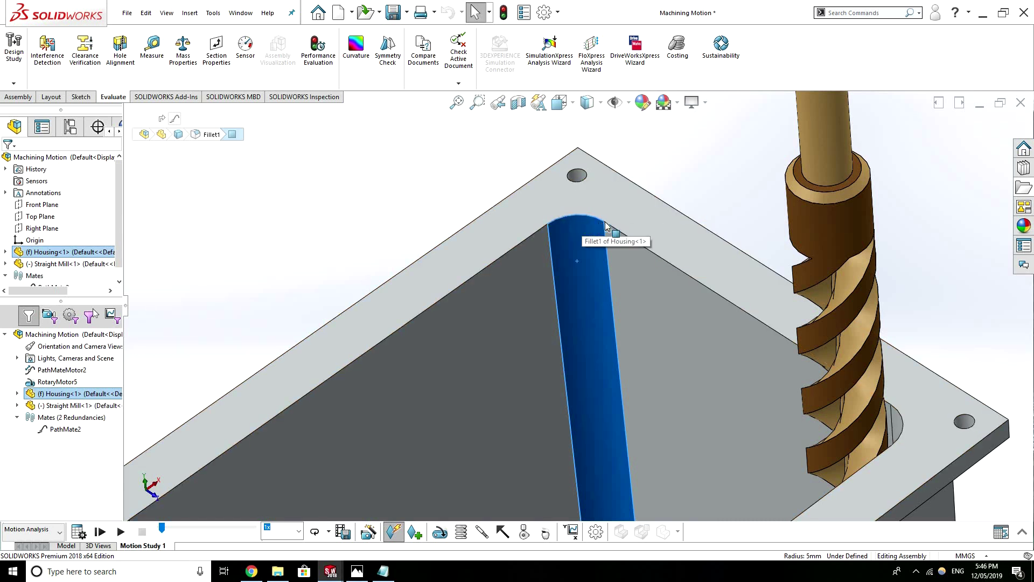
pyautogui.scroll(5, 606, 226)
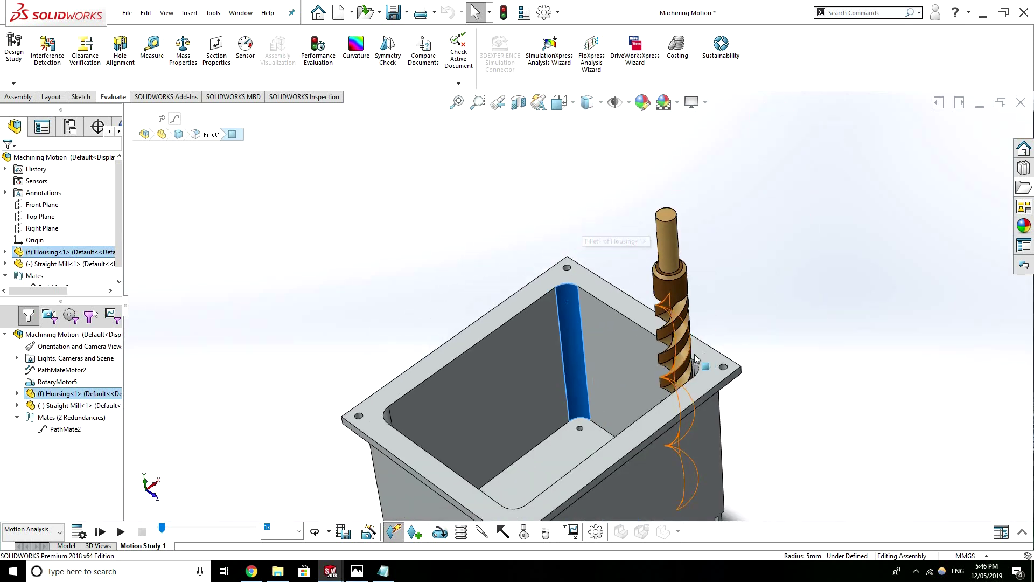
pyautogui.scroll(-2, 695, 372)
pyautogui.moveTo(684, 384); pyautogui.dragTo(690, 474, button='middle')
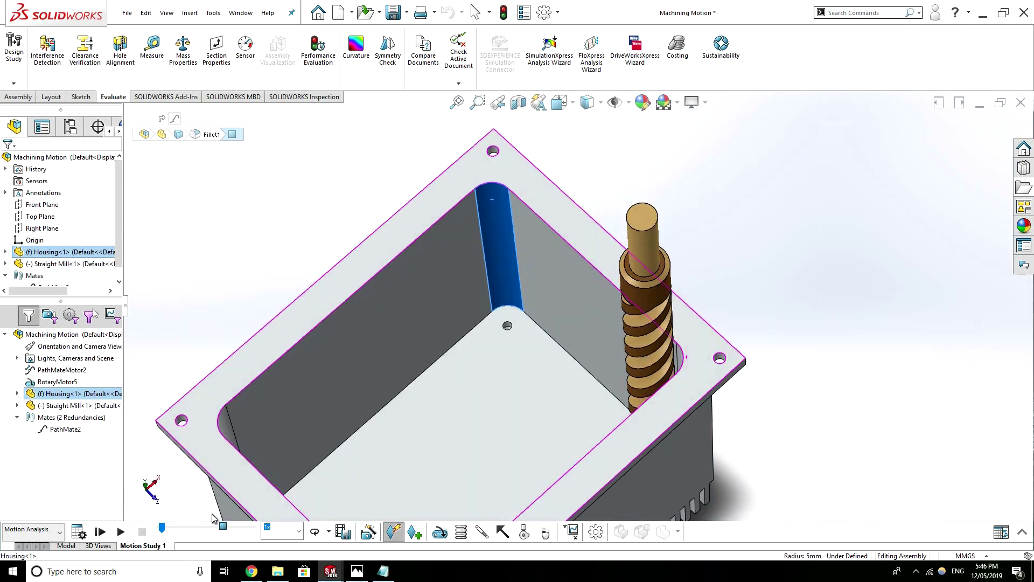
# Reset the motion study timeline to its start and examine how the straight mill fits the pocket corner.
pyautogui.click(162, 528)
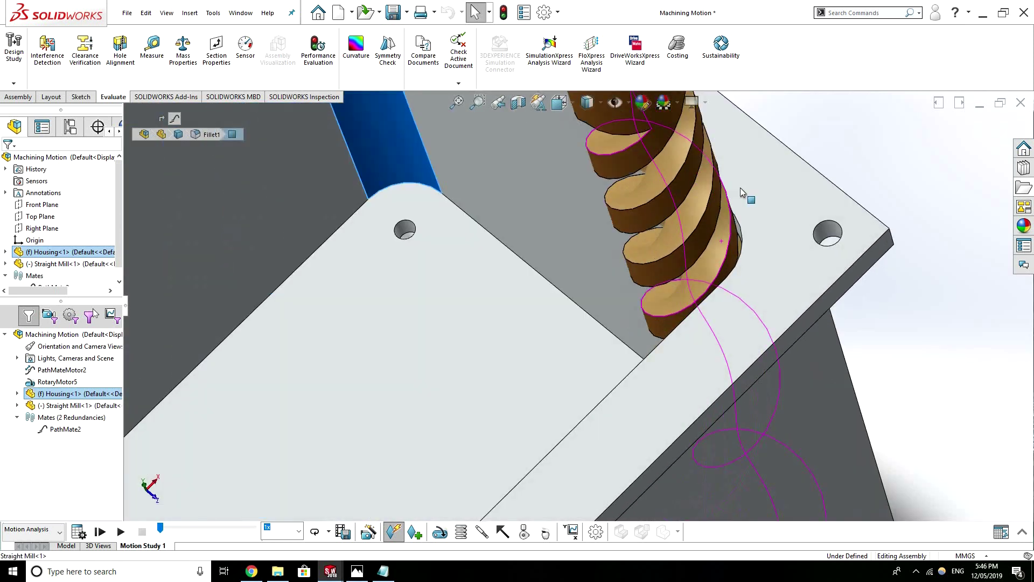
pyautogui.moveTo(740, 193); pyautogui.dragTo(650, 257, button='middle')
pyautogui.scroll(4, 673, 277)
pyautogui.scroll(-3, 654, 270)
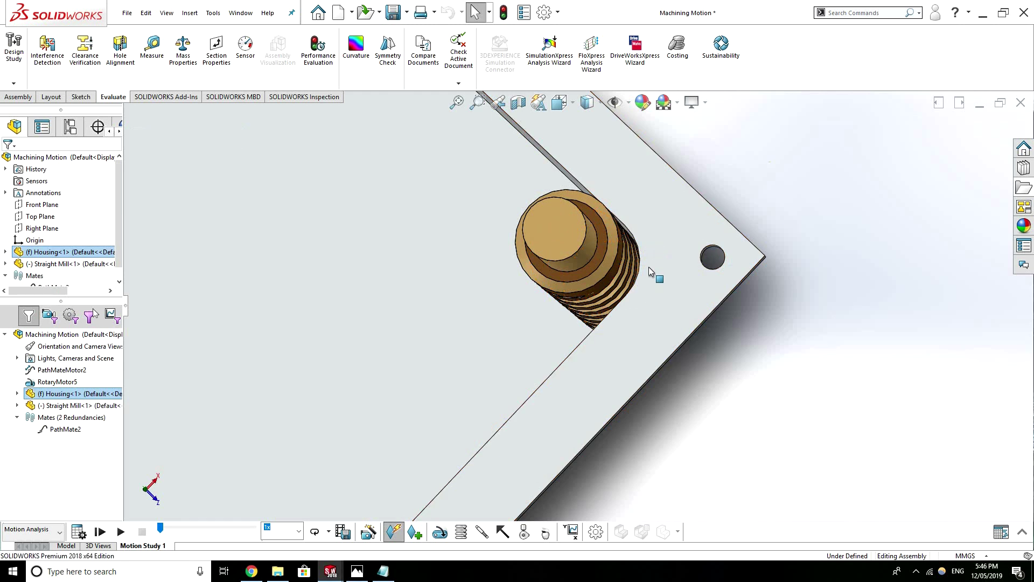
pyautogui.press('f')
pyautogui.scroll(-3, 499, 212)
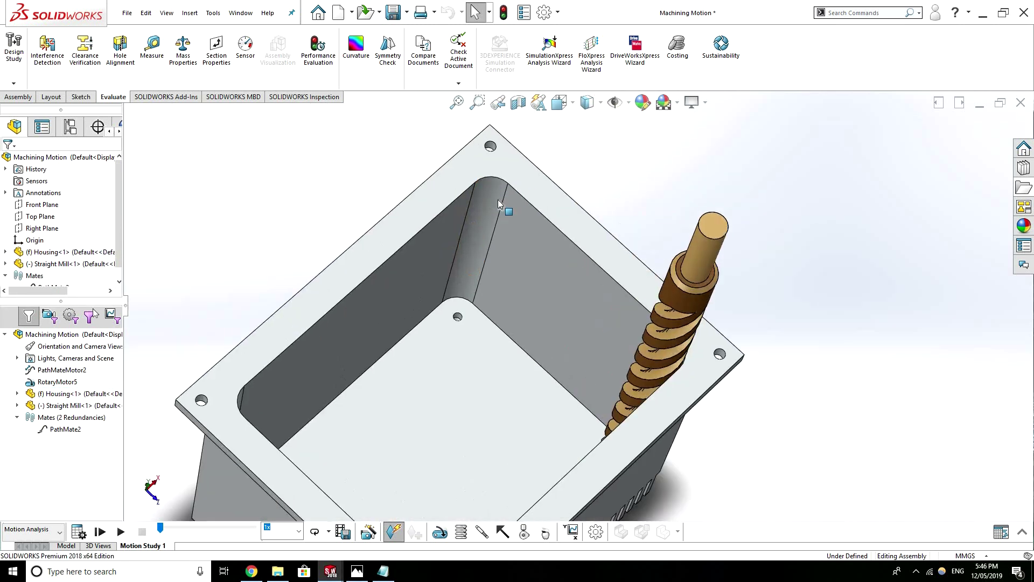
# Select the housing's inner corner fillet and consult the CNC machining guide image in Photos, then return to SOLIDWORKS.
pyautogui.click(490, 202)
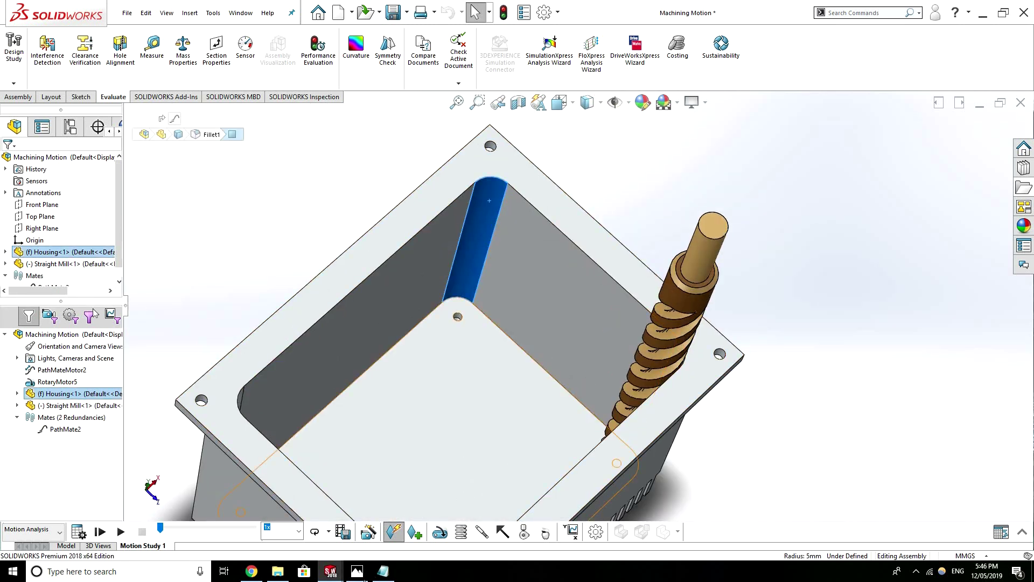
pyautogui.click(356, 575)
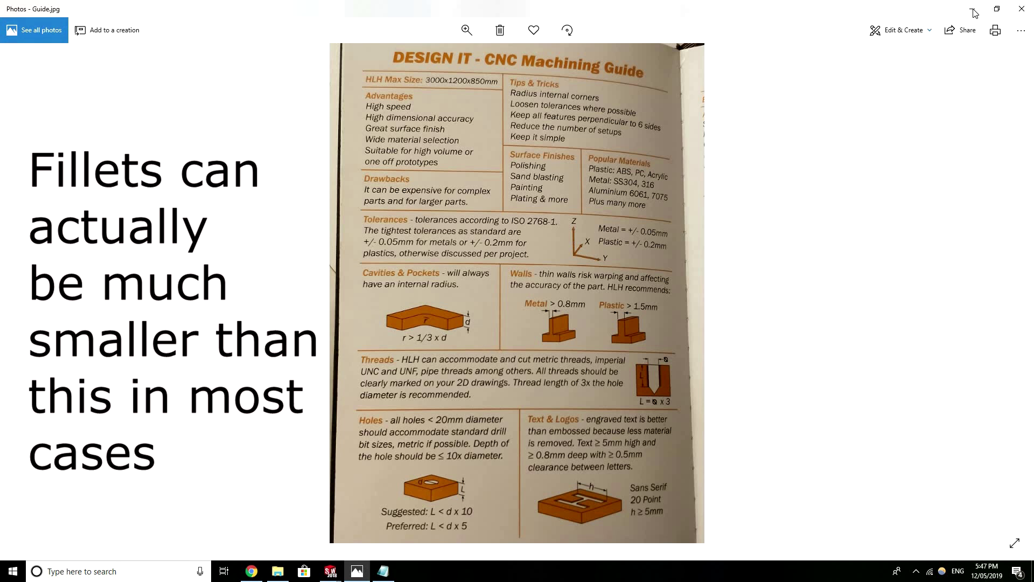
pyautogui.hotkey('alt', 'Tab')
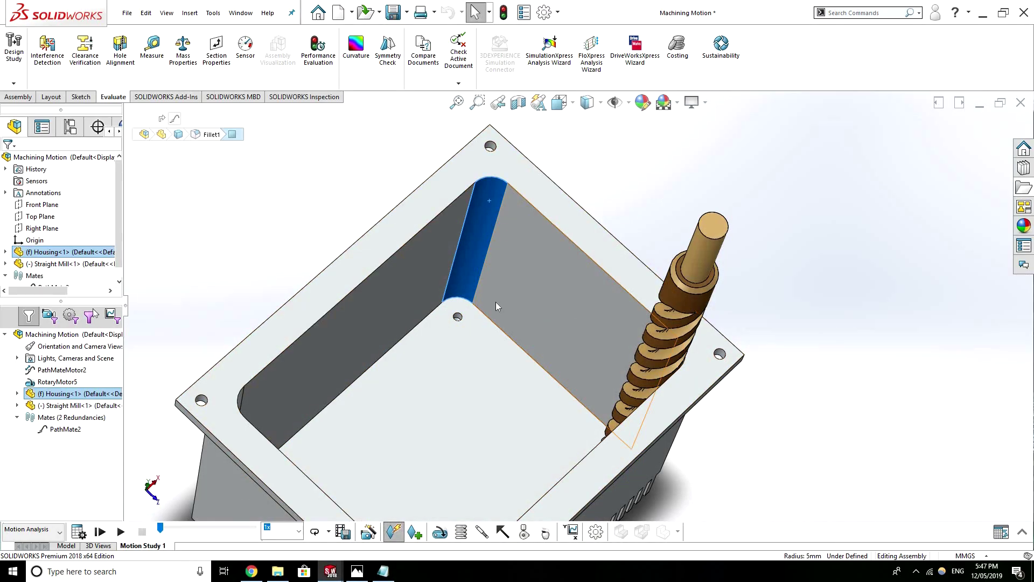
# Open the Housing part, suppress Fillet1 and examine the resulting sharp inner pocket corners.
pyautogui.press('Escape')
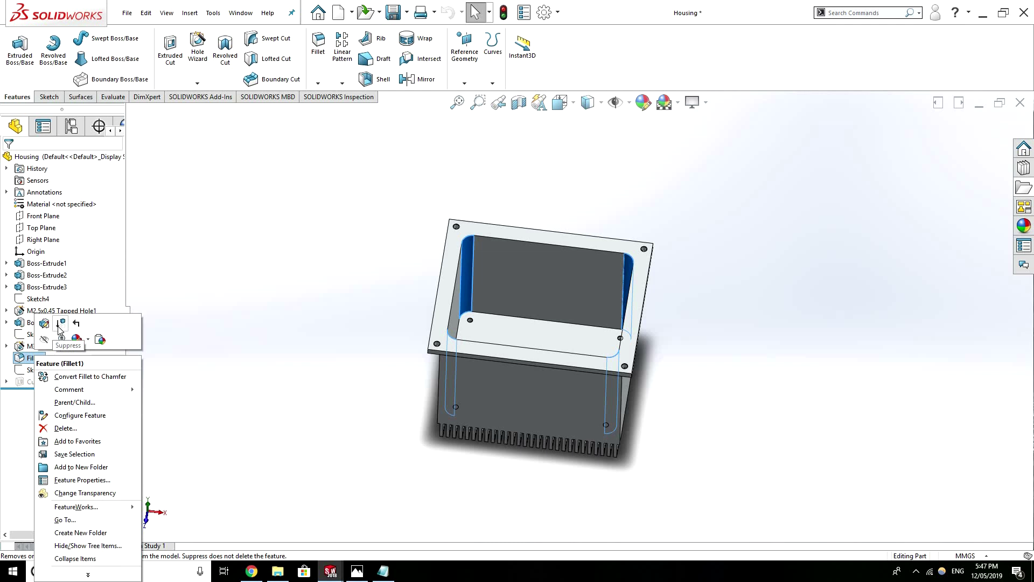
pyautogui.click(61, 323)
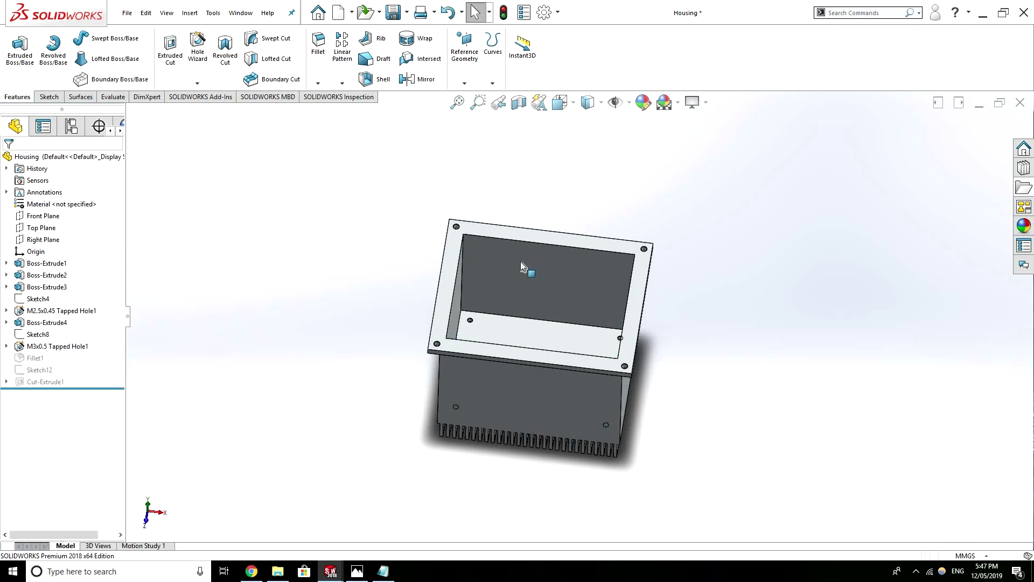
pyautogui.moveTo(521, 261); pyautogui.dragTo(480, 251, button='middle')
pyautogui.scroll(-5, 497, 299)
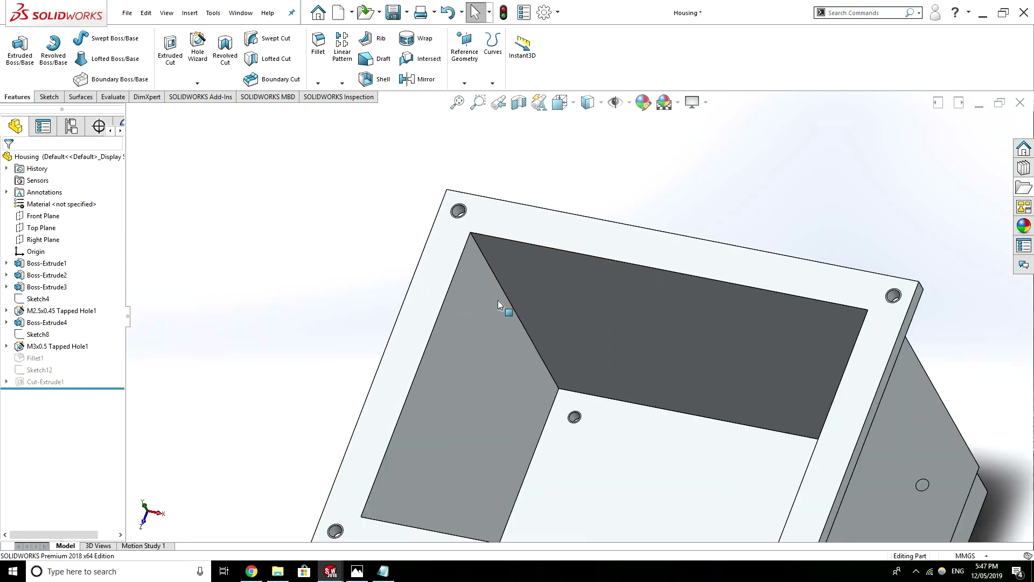
pyautogui.moveTo(506, 296); pyautogui.dragTo(484, 263, button='middle')
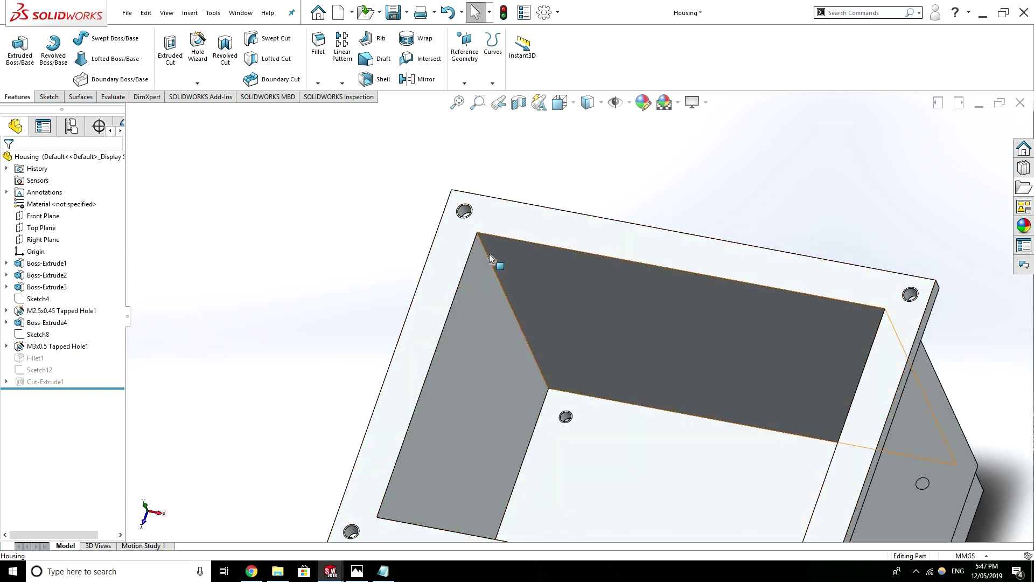
pyautogui.moveTo(492, 292); pyautogui.dragTo(680, 302, button='middle')
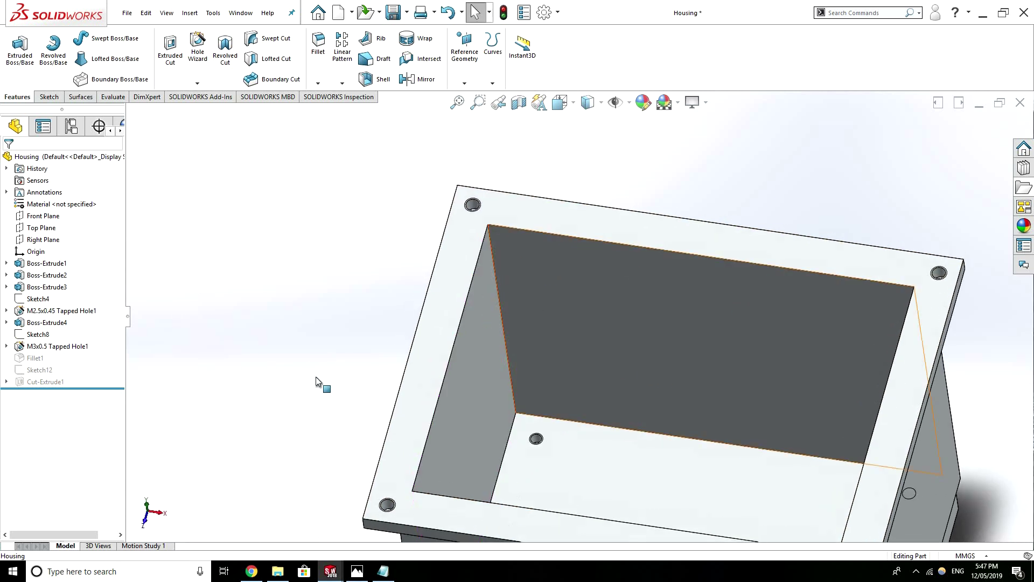
# Unsuppress Fillet1 in the Housing part.
pyautogui.scroll(4, 318, 378)
pyautogui.rightClick(35, 358)
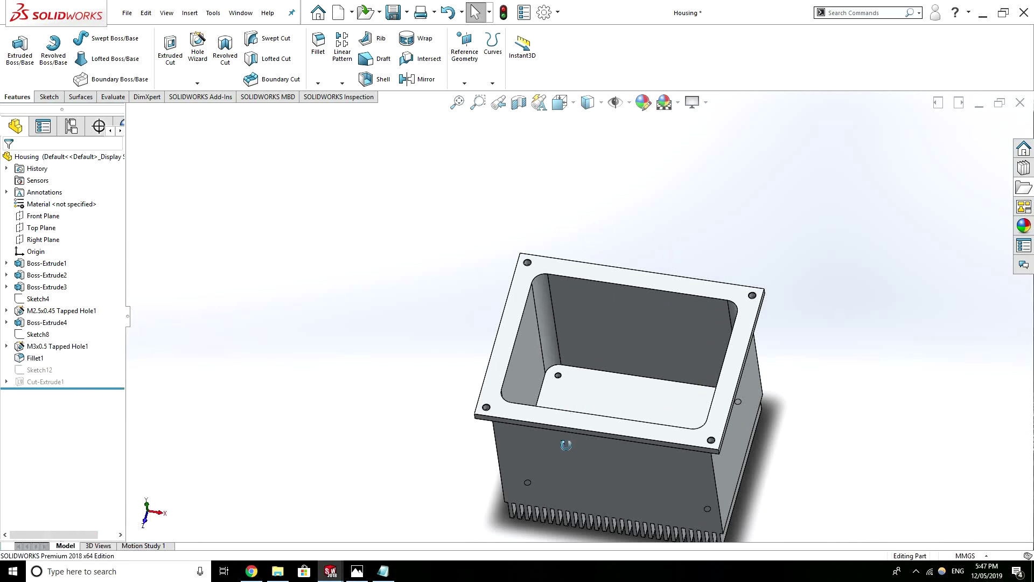
pyautogui.moveTo(566, 445)
pyautogui.mouseDown(button='middle')
pyautogui.moveTo(567, 381)
pyautogui.moveTo(566, 439)
pyautogui.mouseUp(button='middle')
pyautogui.scroll(2, 577, 316)
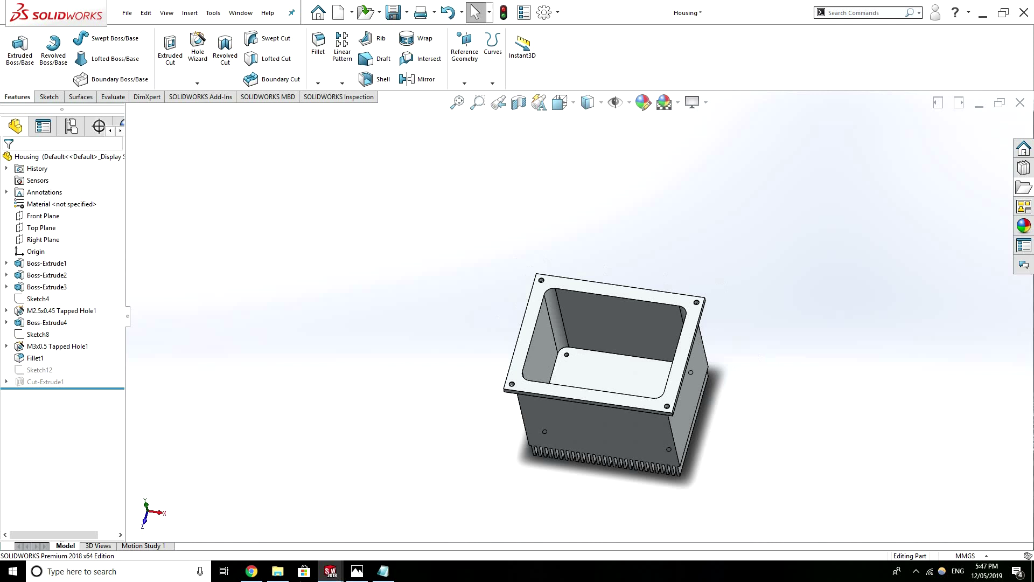
pyautogui.scroll(-3, 755, 393)
# Switch to the CNC Enclosure assembly and rebuild it with the changed models.
pyautogui.moveTo(339, 570)
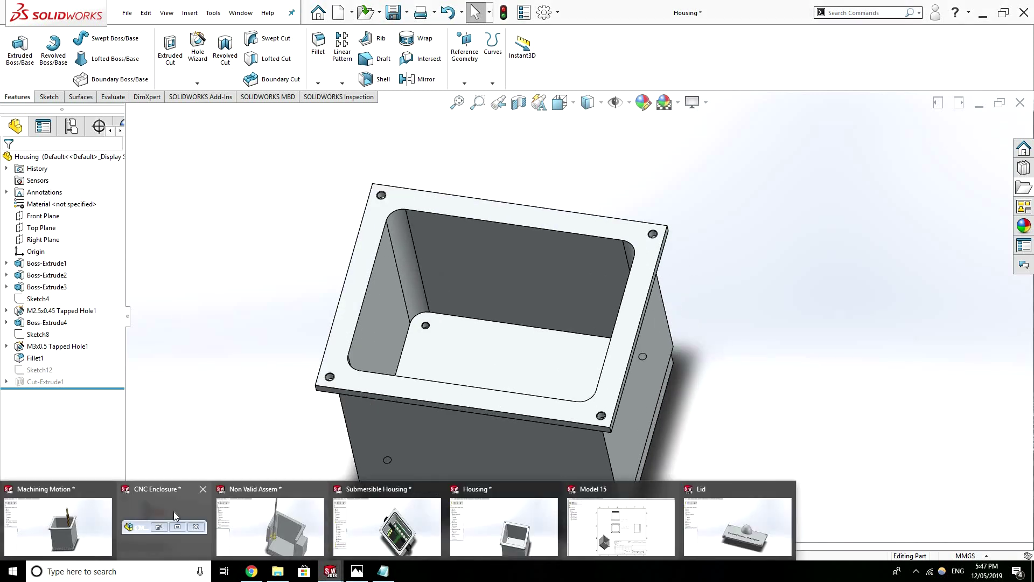
pyautogui.click(173, 512)
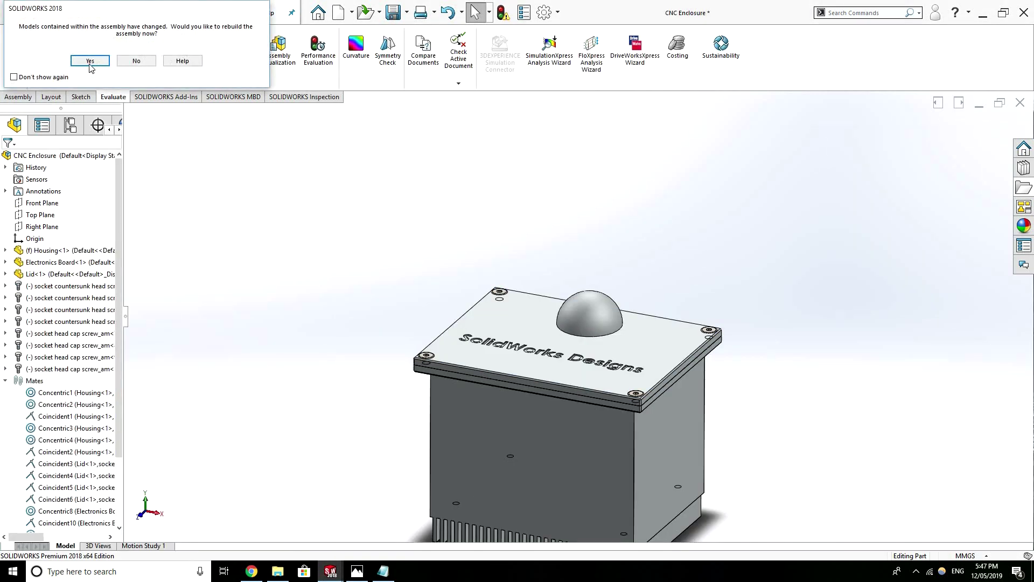
pyautogui.click(90, 62)
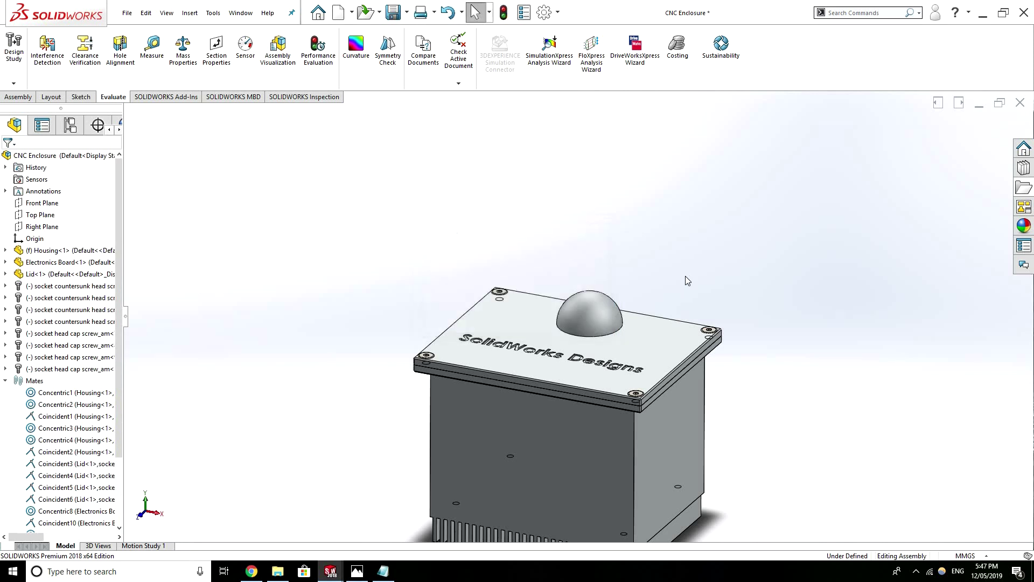
# Hide the lid of the CNC Enclosure assembly and inspect the electronics board inside the housing.
pyautogui.moveTo(835, 409); pyautogui.dragTo(813, 429, button='middle')
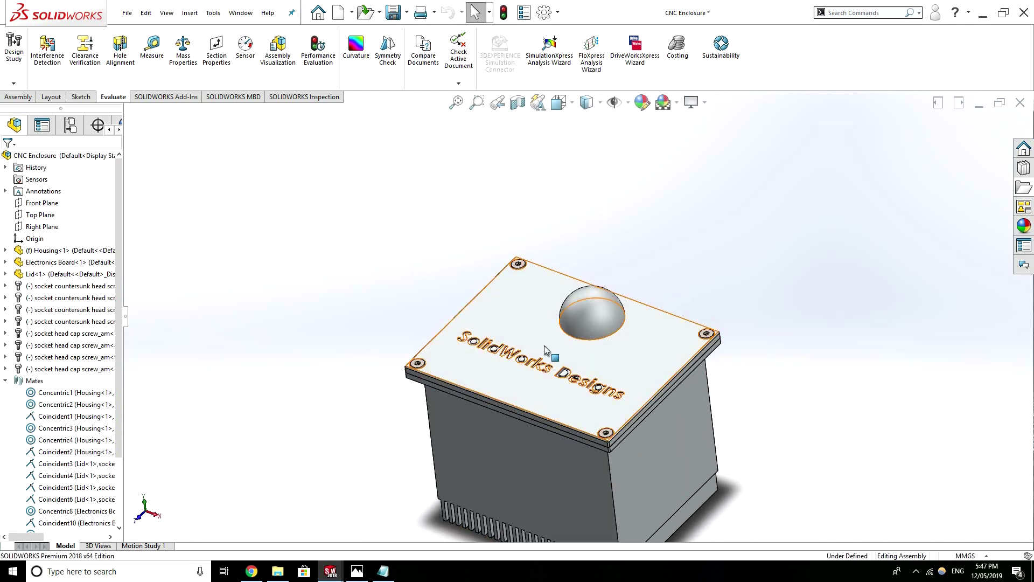
pyautogui.press('Tab')
pyautogui.moveTo(545, 438); pyautogui.dragTo(566, 489, button='middle')
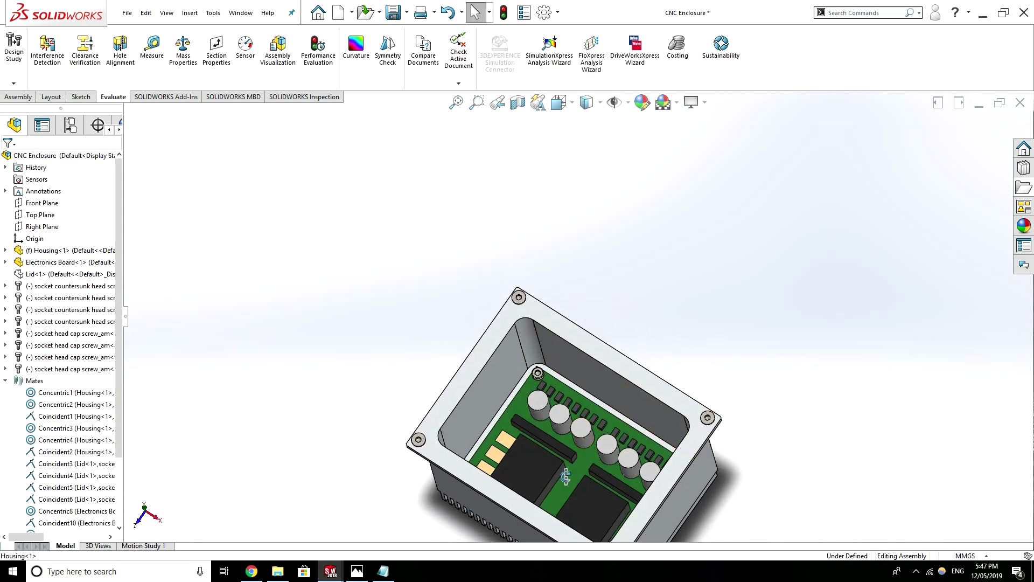
pyautogui.moveTo(536, 419)
pyautogui.mouseDown(button='middle')
pyautogui.moveTo(529, 430)
pyautogui.moveTo(533, 401)
pyautogui.mouseUp(button='middle')
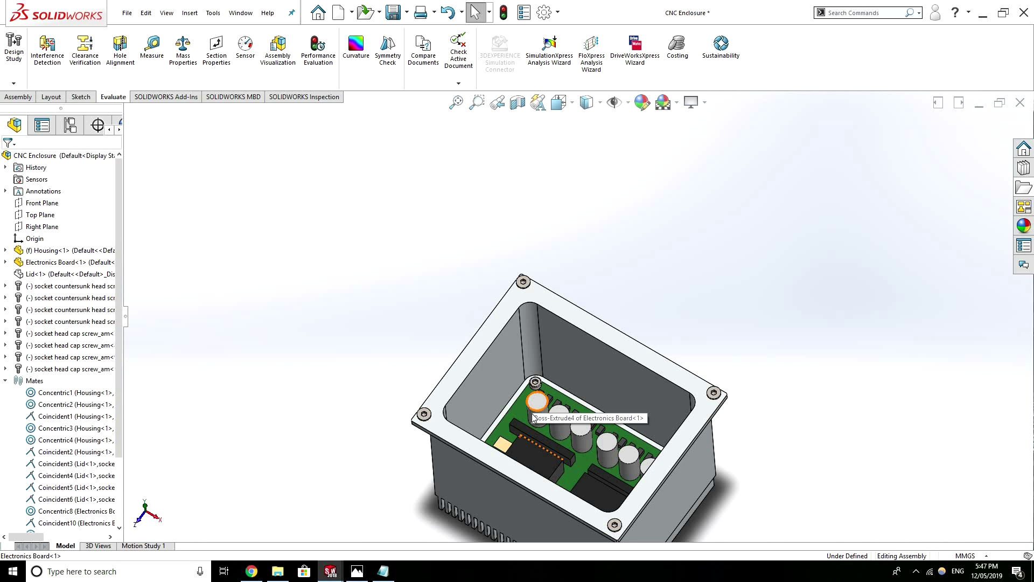
pyautogui.scroll(5, 571, 387)
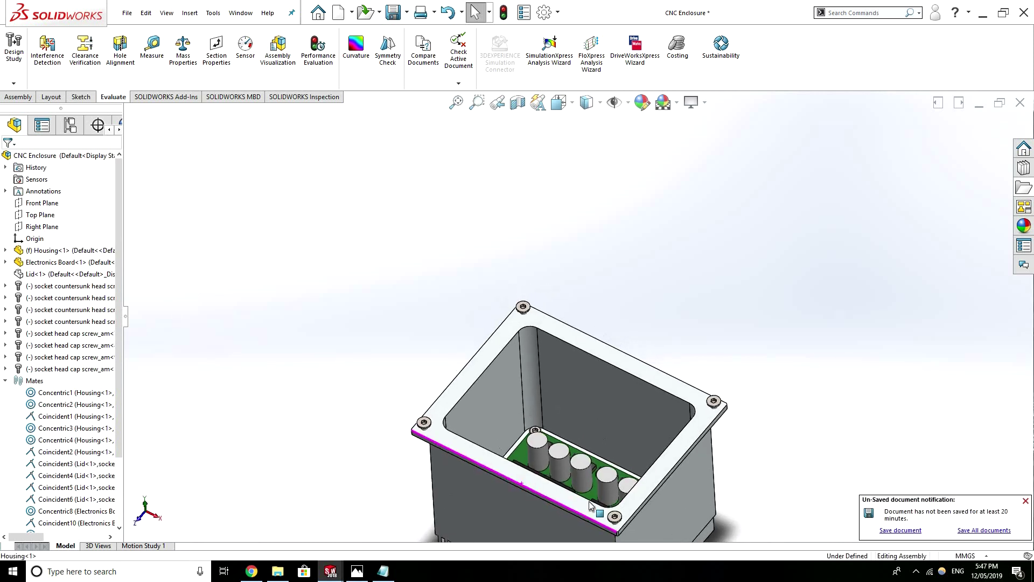
pyautogui.scroll(-3, 571, 387)
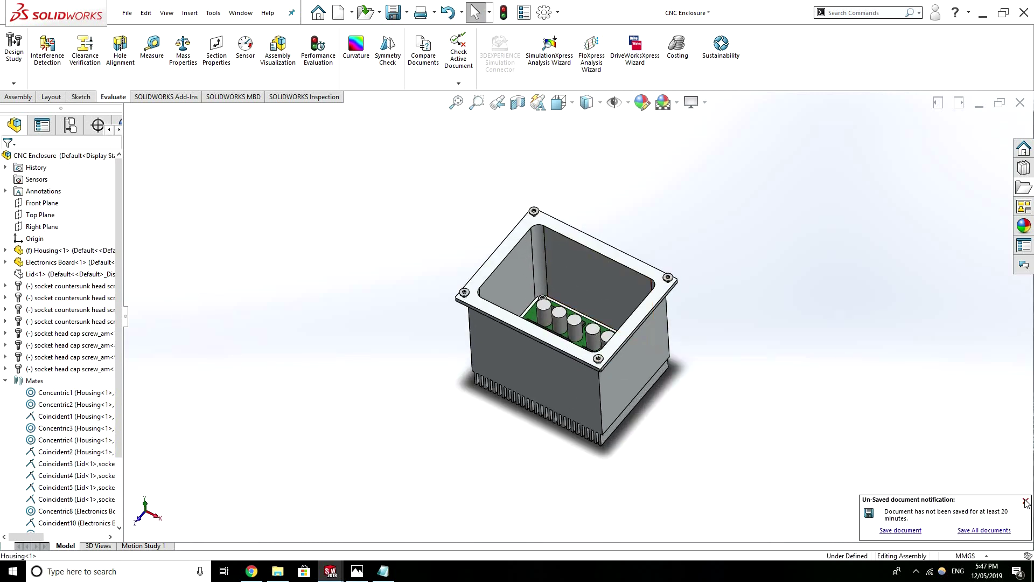
# Examine the row of thin fins along the housing's bottom edge.
pyautogui.moveTo(544, 431); pyautogui.dragTo(600, 344, button='middle')
pyautogui.scroll(-5, 592, 416)
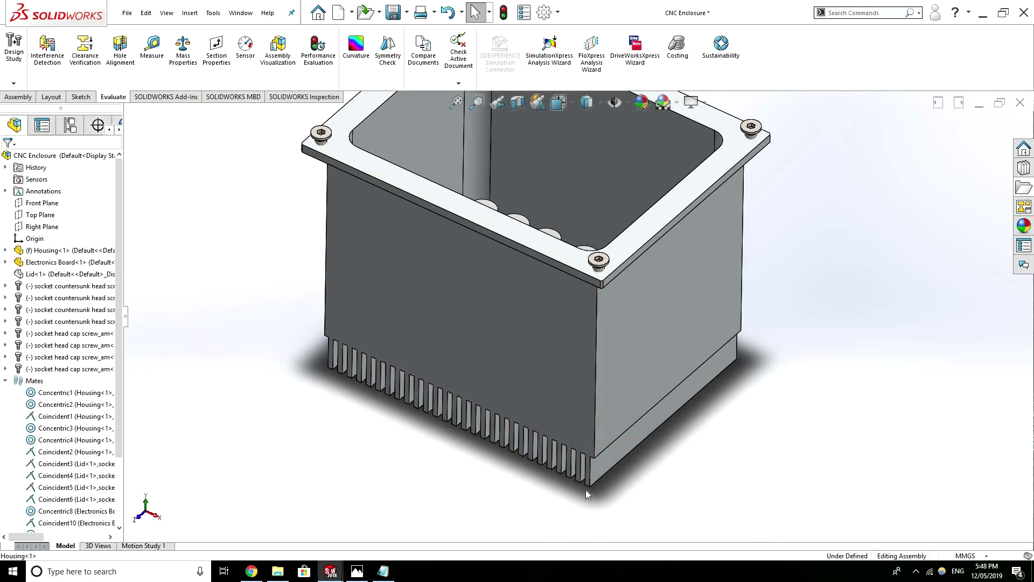
pyautogui.moveTo(610, 388); pyautogui.dragTo(587, 451, button='middle')
pyautogui.scroll(-5, 579, 437)
pyautogui.moveTo(535, 393); pyautogui.dragTo(529, 458, button='middle')
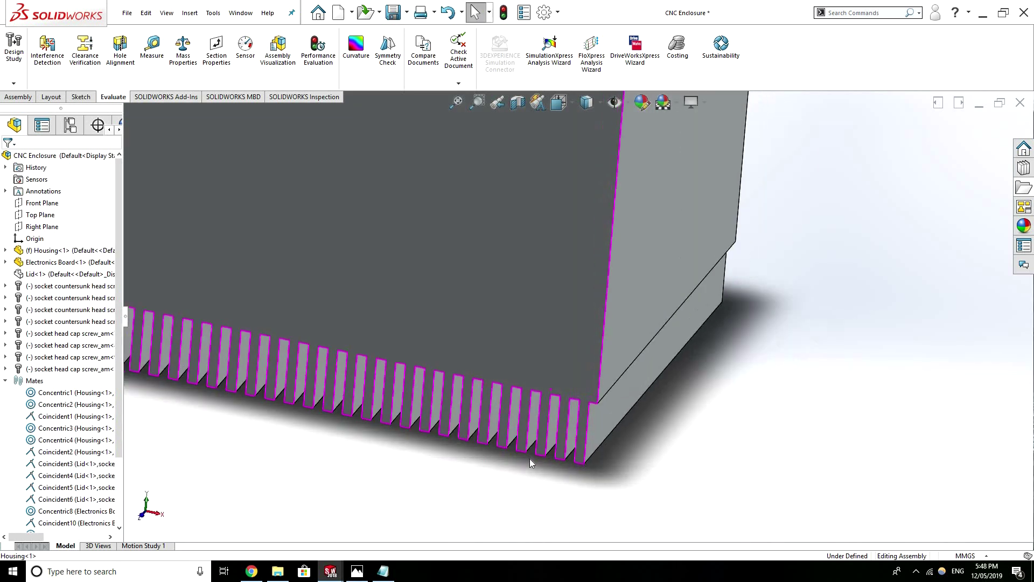
# Inspect the electronics board inside the housing and the row of fins along its base from several angles.
pyautogui.scroll(6, 532, 240)
pyautogui.scroll(3, 594, 332)
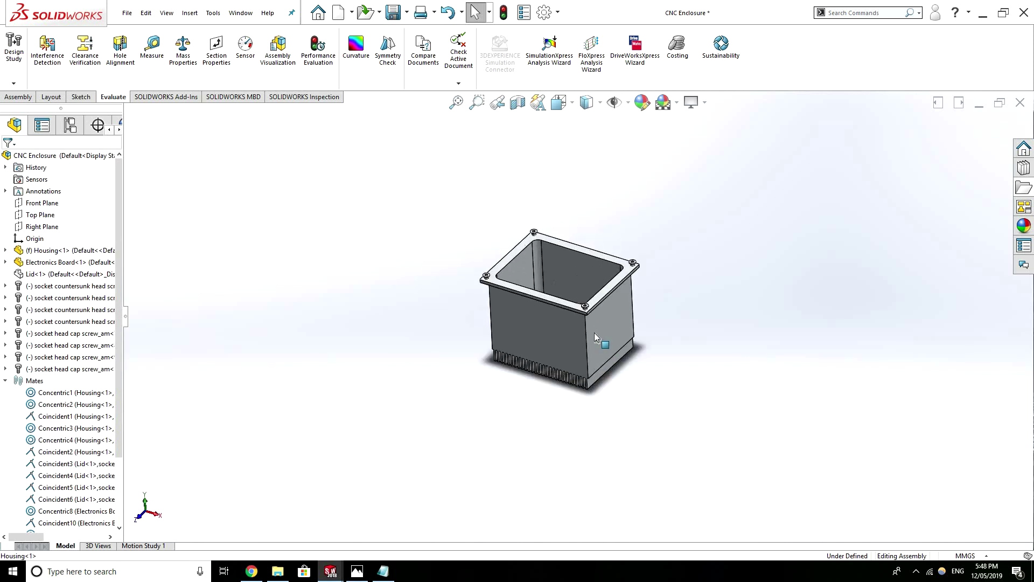
pyautogui.scroll(-6, 485, 387)
pyautogui.moveTo(513, 354); pyautogui.dragTo(538, 234, button='middle')
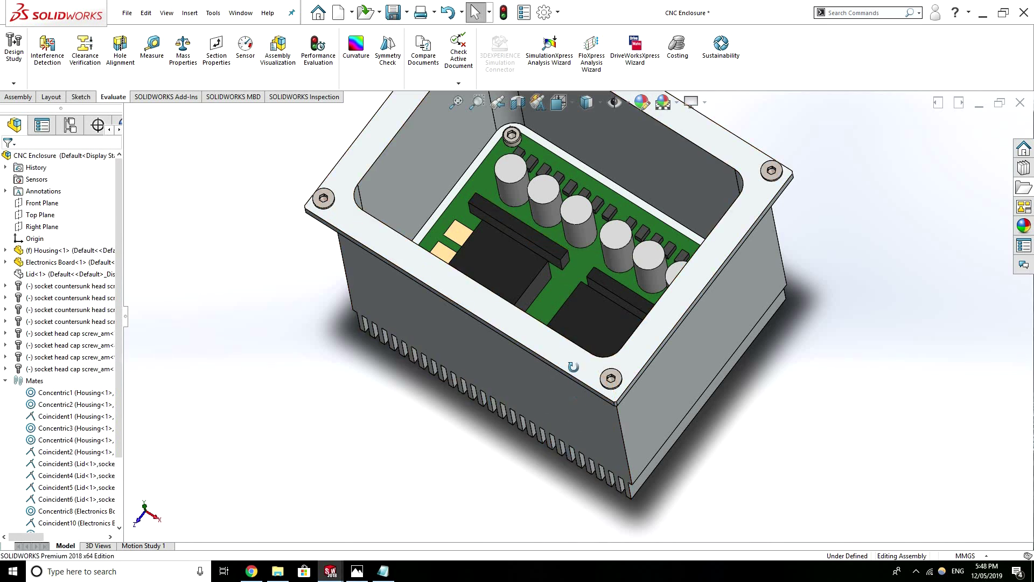
pyautogui.moveTo(574, 368); pyautogui.dragTo(647, 452, button='middle')
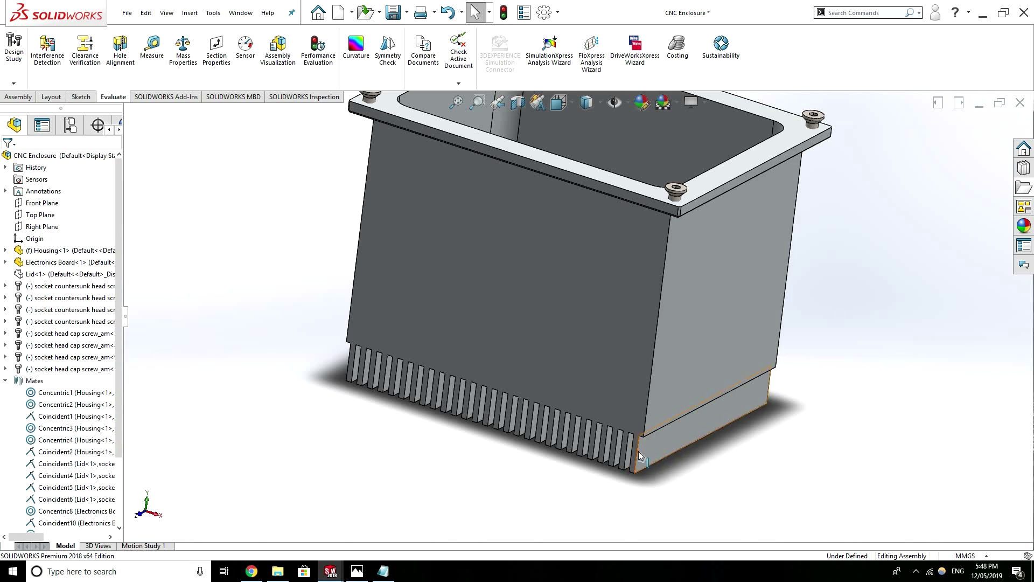
pyautogui.scroll(-2, 637, 450)
pyautogui.scroll(-1, 636, 450)
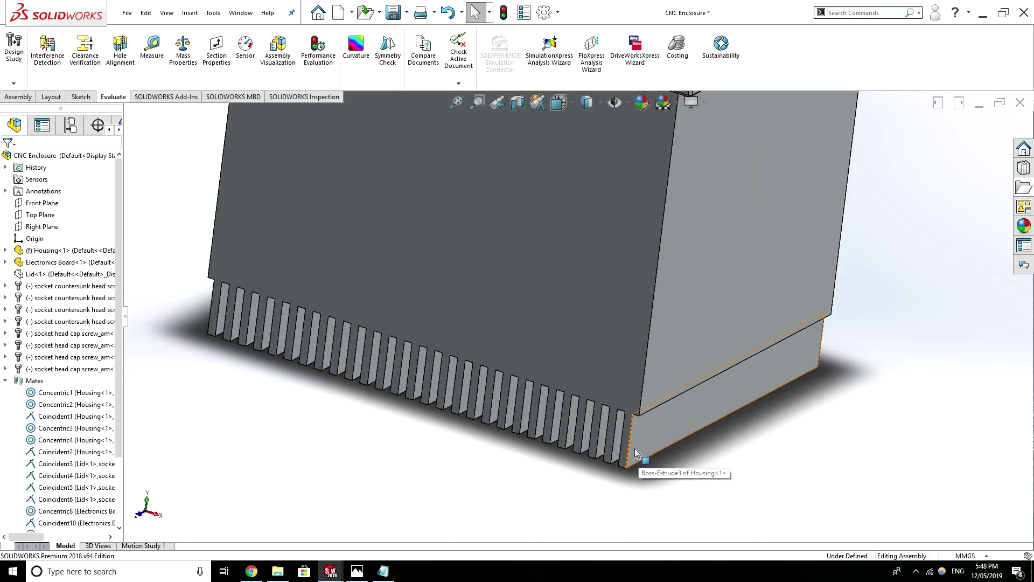
# Check the wall thickness advice in Guide.jpg in Photos, switch back to SOLIDWORKS, and measure the end fin's thickness.
pyautogui.click(357, 571)
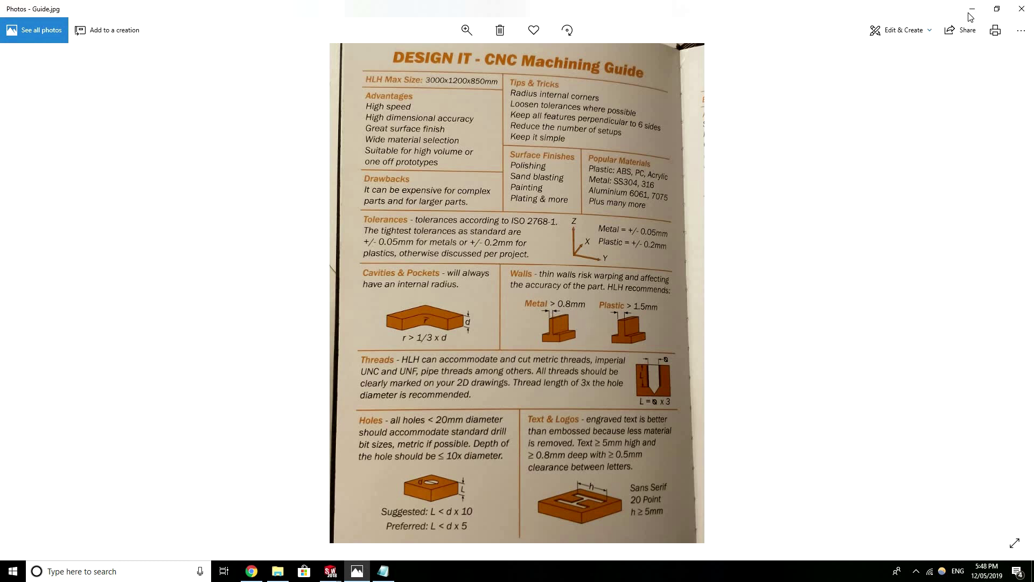
pyautogui.hotkey('alt', 'Tab')
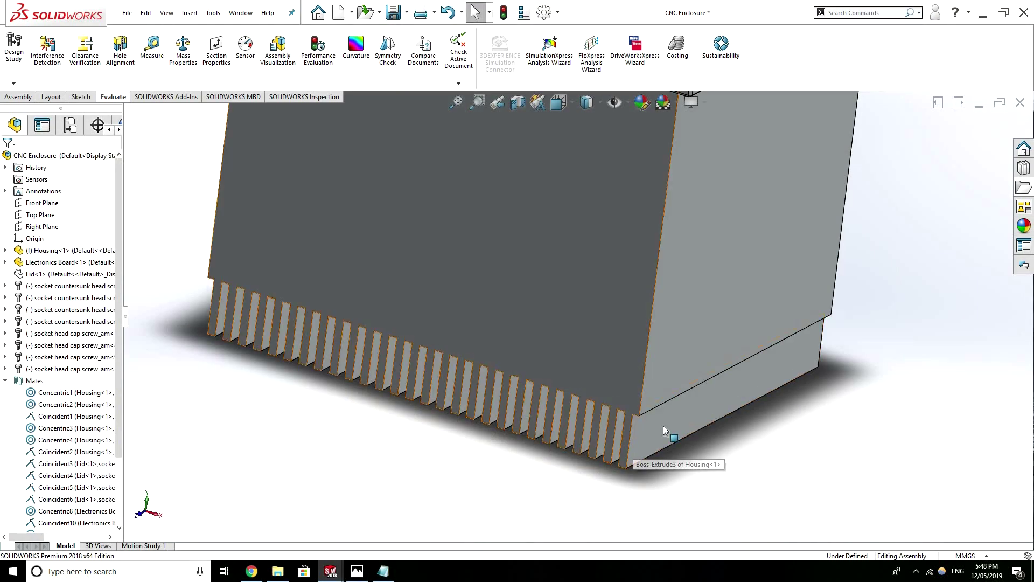
pyautogui.click(152, 51)
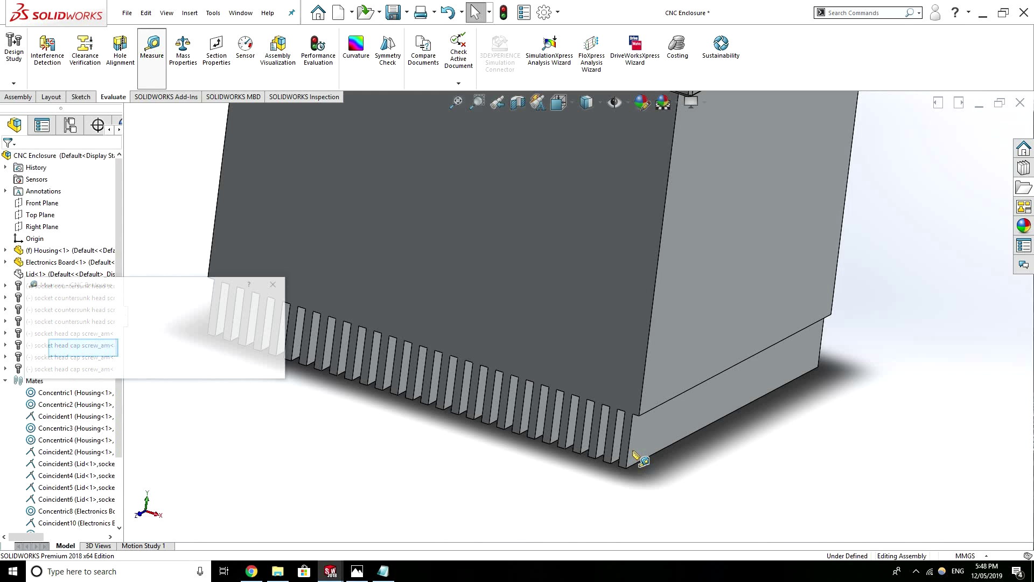
pyautogui.scroll(-3, 604, 450)
pyautogui.click(592, 428)
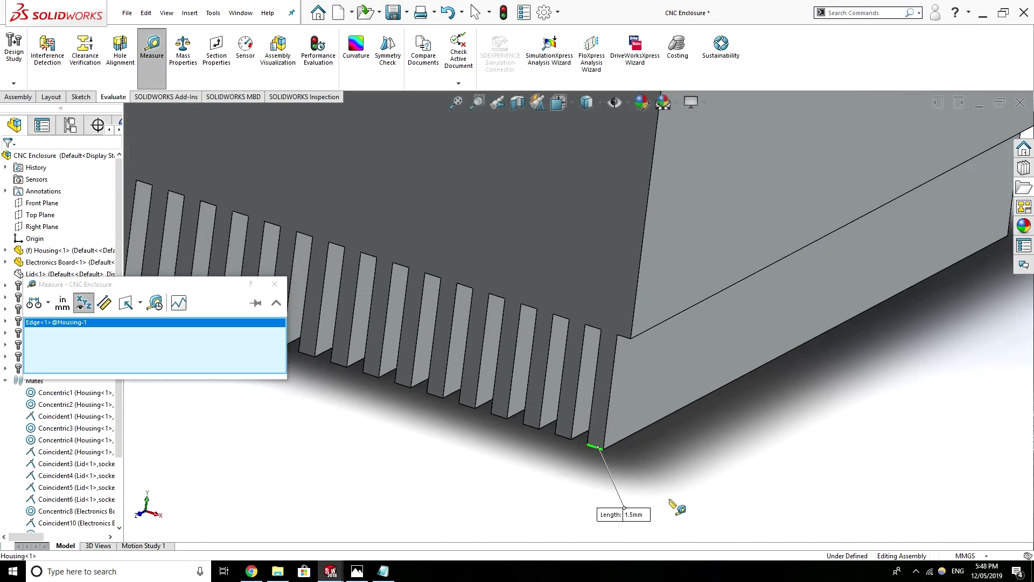
pyautogui.scroll(5, 620, 421)
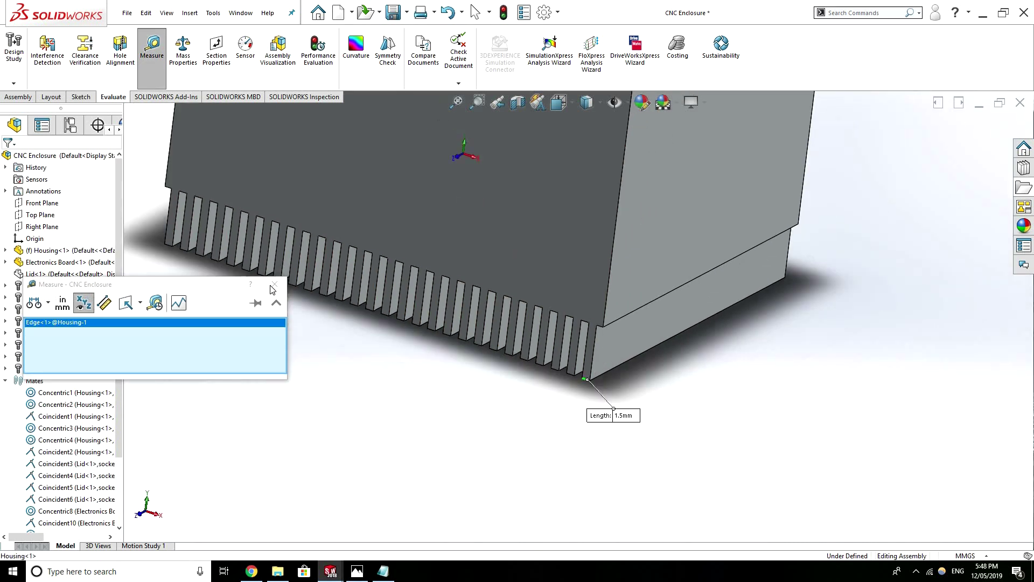
pyautogui.scroll(3, 536, 207)
pyautogui.press('Escape')
# Create a section view parallel to the housing's finned front face, offset inward to expose the electronics board.
pyautogui.click(518, 102)
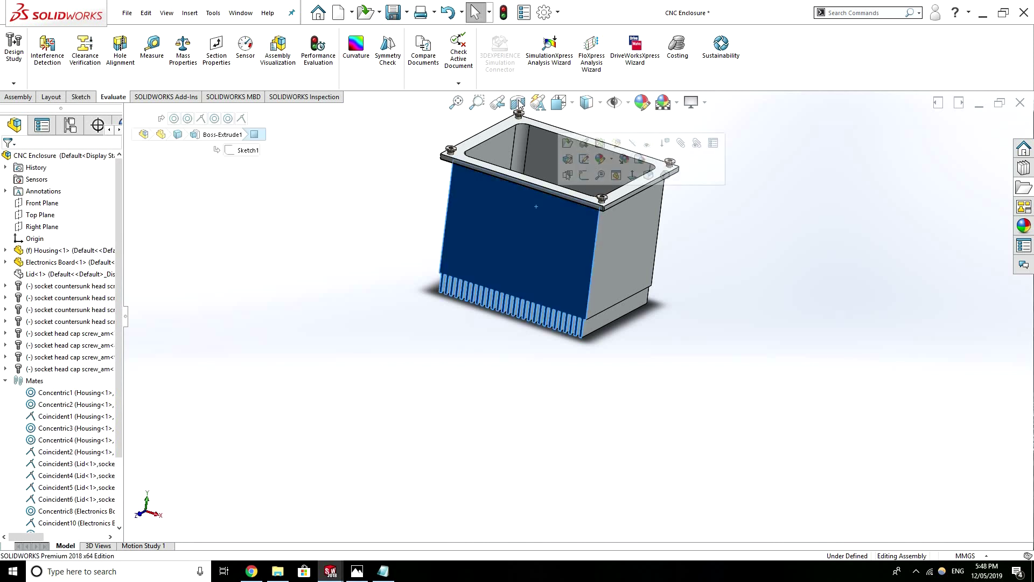
pyautogui.click(498, 256)
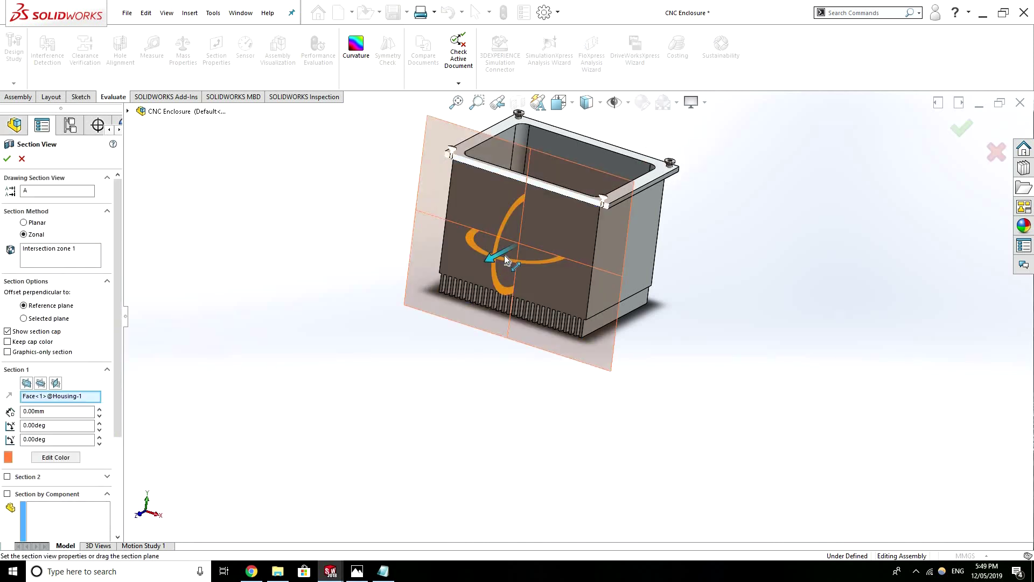
pyautogui.moveTo(509, 250); pyautogui.dragTo(530, 241)
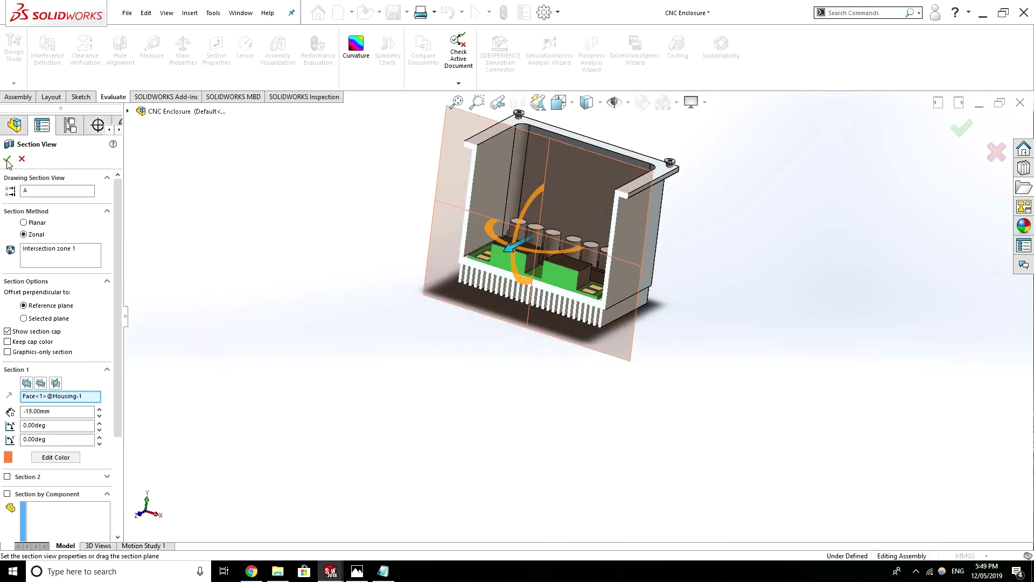
# Measure the thickness of the sectioned housing's side wall between its outer and inner faces.
pyautogui.click(152, 48)
pyautogui.scroll(-3, 610, 240)
pyautogui.click(611, 240)
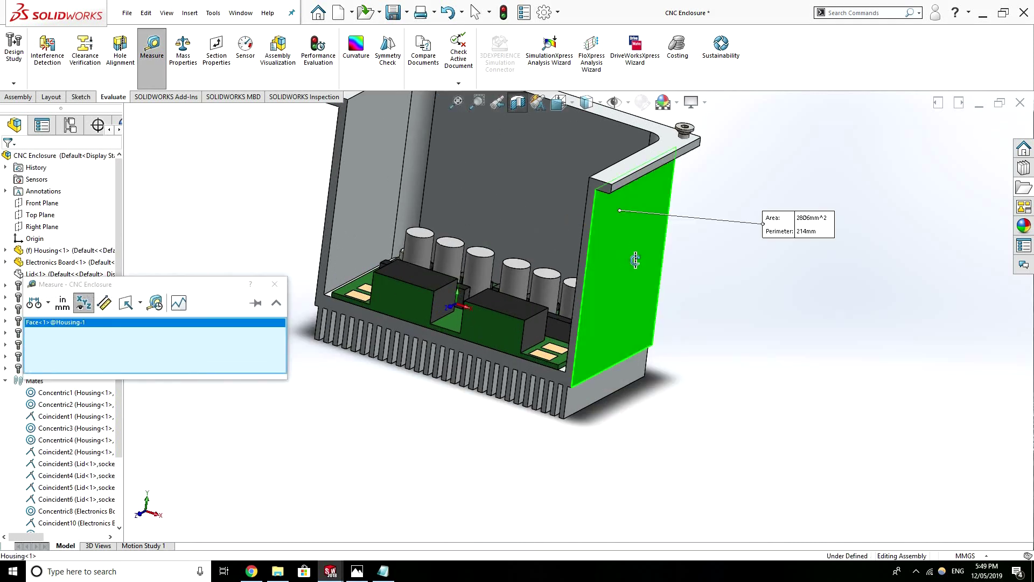
pyautogui.moveTo(625, 253); pyautogui.dragTo(560, 218, button='middle')
pyautogui.click(693, 254)
pyautogui.scroll(-3, 738, 210)
pyautogui.scroll(1, 701, 306)
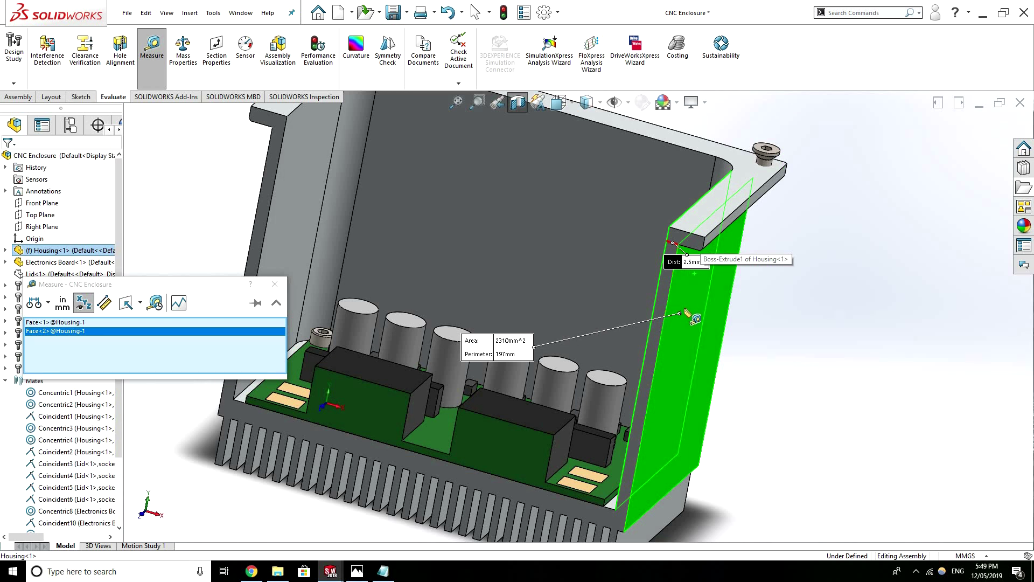
pyautogui.click(275, 289)
# Turn off the section view to display the complete housing.
pyautogui.click(746, 316)
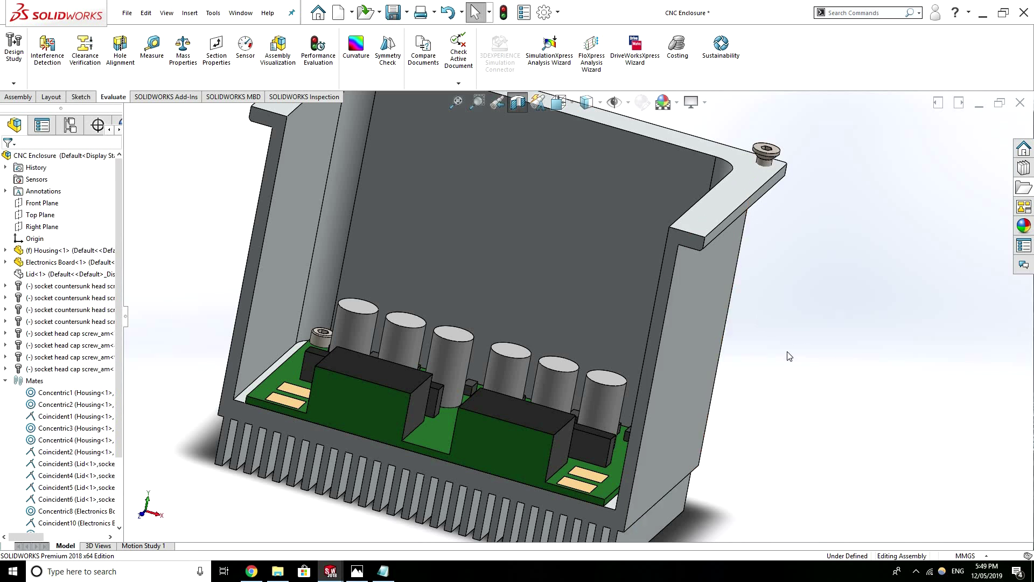
pyautogui.moveTo(739, 350); pyautogui.dragTo(734, 365, button='middle')
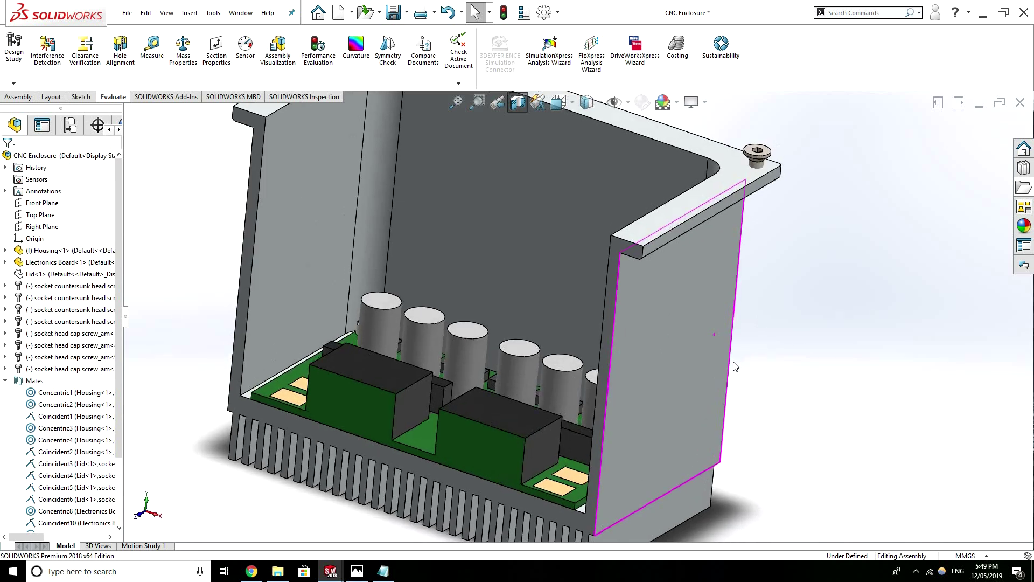
pyautogui.scroll(4, 583, 313)
pyautogui.click(515, 106)
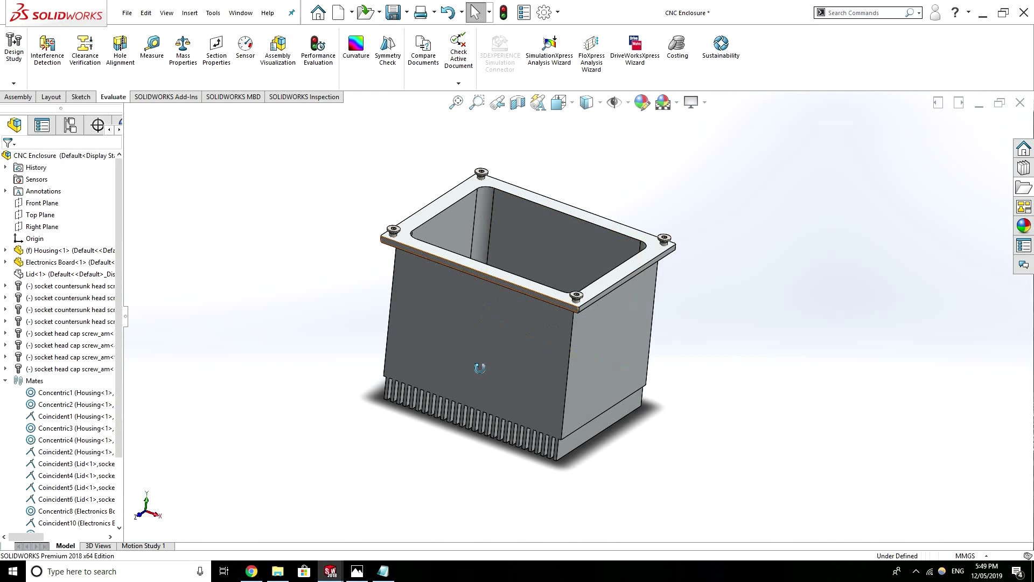
# Hide the cap screw at the electronics board's corner and inspect the tapped hole and the surrounding housing ledge.
pyautogui.moveTo(480, 291); pyautogui.dragTo(487, 357, button='middle')
pyautogui.moveTo(530, 207); pyautogui.dragTo(508, 259, button='middle')
pyautogui.scroll(-3, 502, 240)
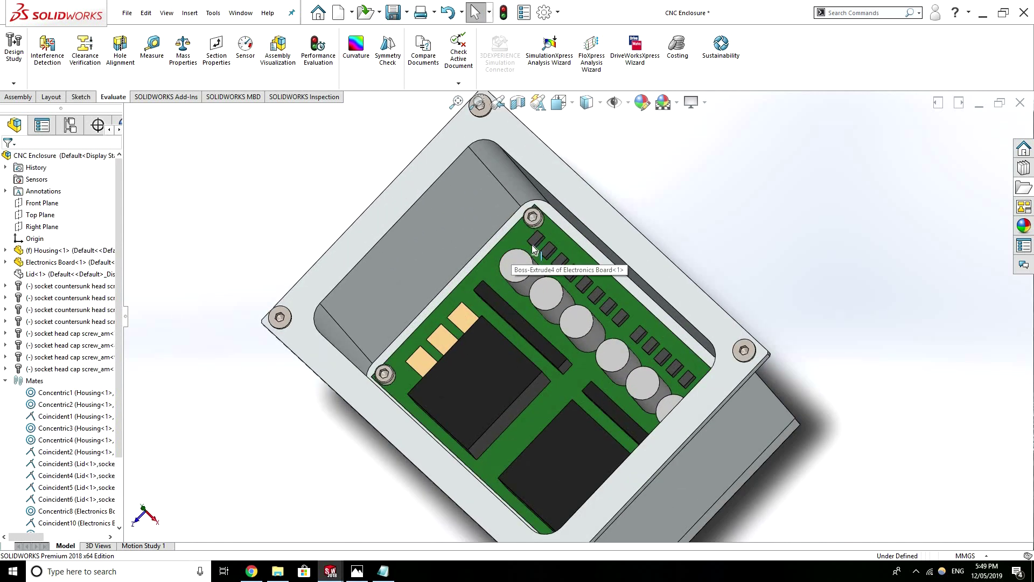
pyautogui.scroll(-3, 544, 221)
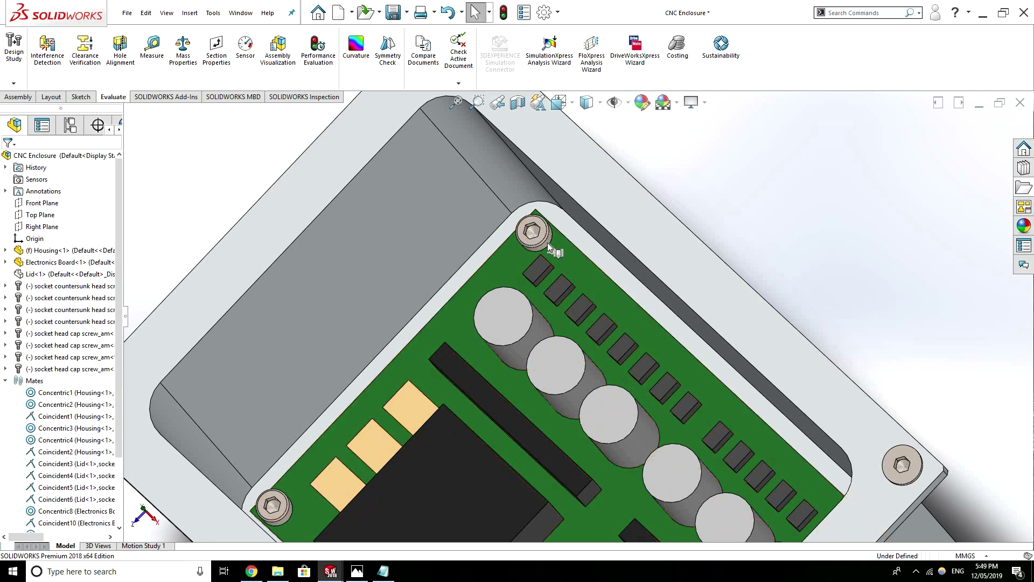
pyautogui.click(544, 240)
pyautogui.press('Tab')
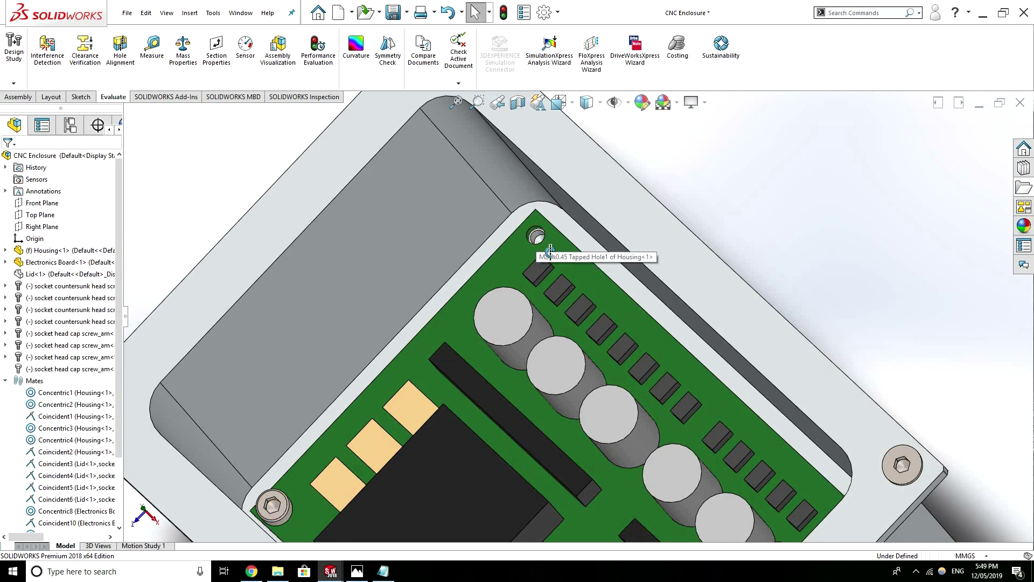
pyautogui.moveTo(550, 253); pyautogui.dragTo(583, 238, button='middle')
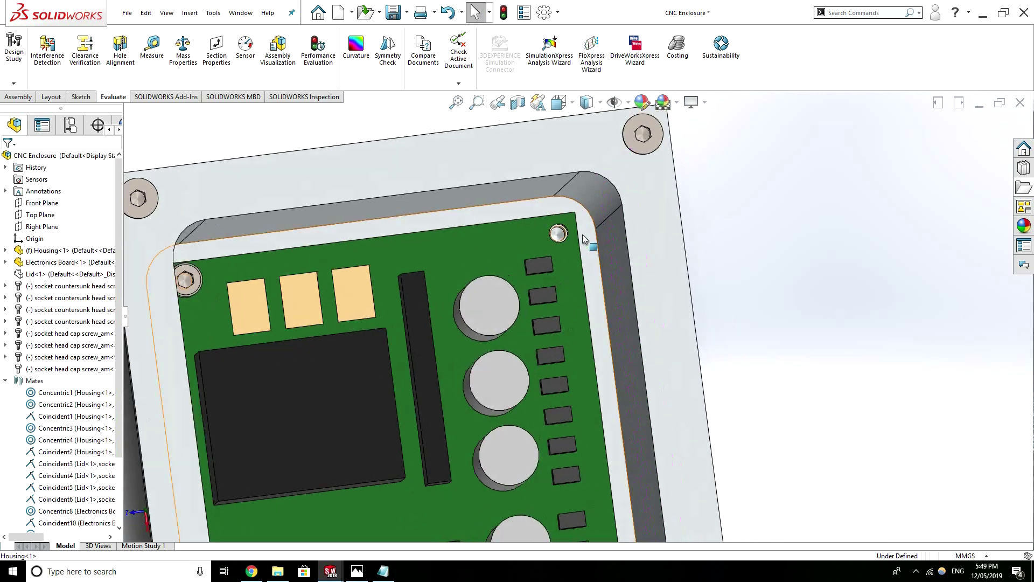
pyautogui.click(582, 235)
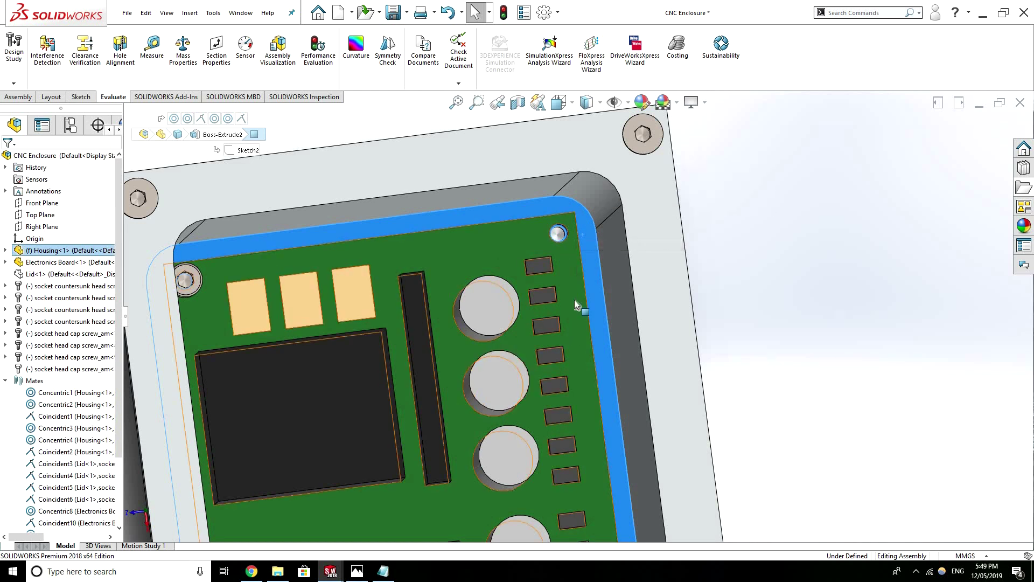
pyautogui.moveTo(575, 257); pyautogui.dragTo(537, 227, button='middle')
# Show the hidden lid on the enclosure again.
pyautogui.scroll(2, 370, 283)
pyautogui.moveTo(371, 283); pyautogui.dragTo(268, 380, button='middle')
pyautogui.hotkey('shift', 'Tab')
pyautogui.scroll(6, 461, 350)
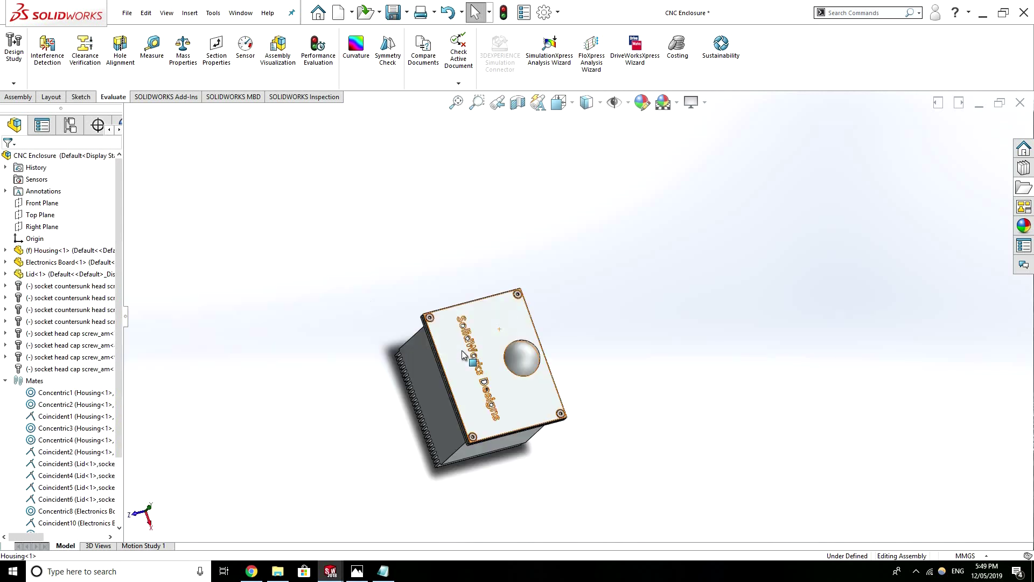
# Examine the lid's corner countersunk screw and its hole on the underside of the housing flange.
pyautogui.scroll(3, 699, 215)
pyautogui.scroll(-5, 474, 345)
pyautogui.scroll(-1, 734, 254)
pyautogui.scroll(-4, 509, 263)
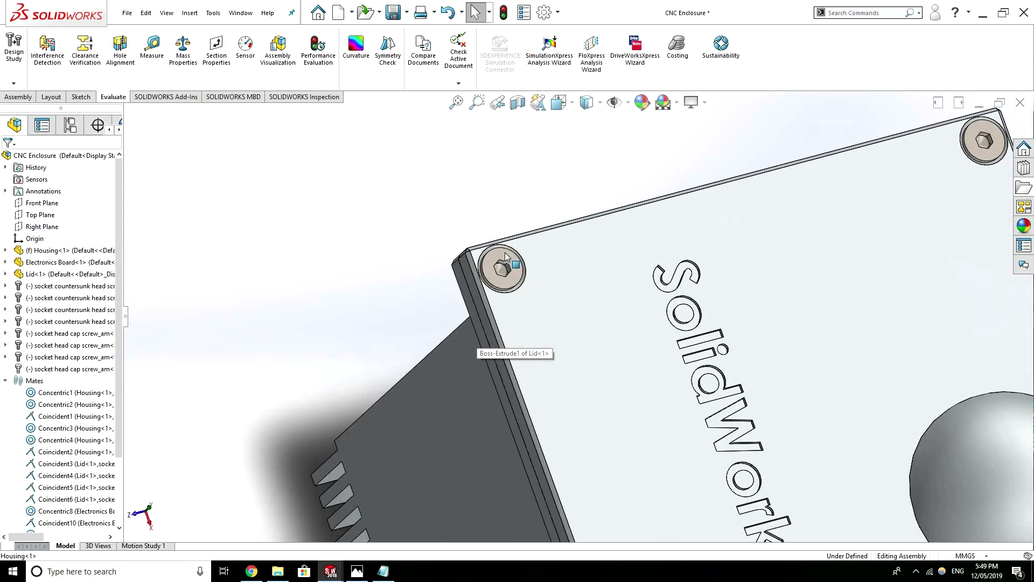
pyautogui.click(497, 260)
pyautogui.moveTo(515, 183); pyautogui.dragTo(445, 328, button='middle')
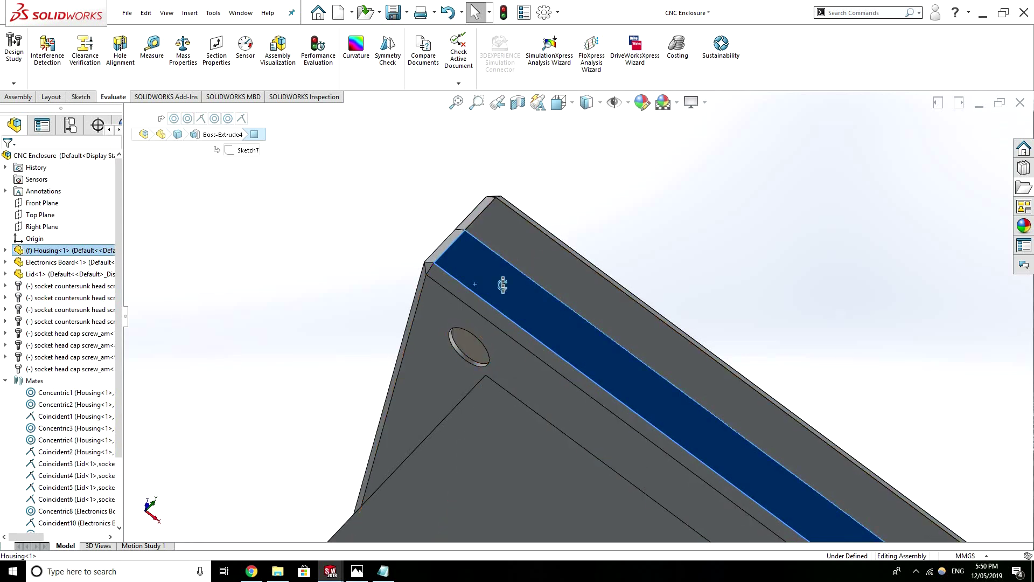
pyautogui.moveTo(503, 286); pyautogui.dragTo(567, 205, button='middle')
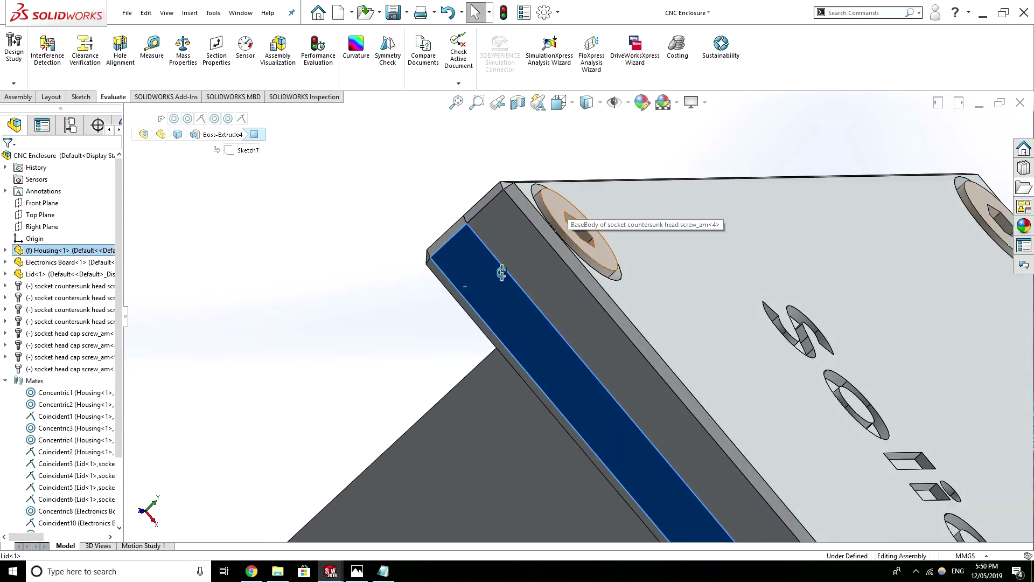
pyautogui.moveTo(502, 273); pyautogui.dragTo(369, 258, button='middle')
pyautogui.click(399, 316)
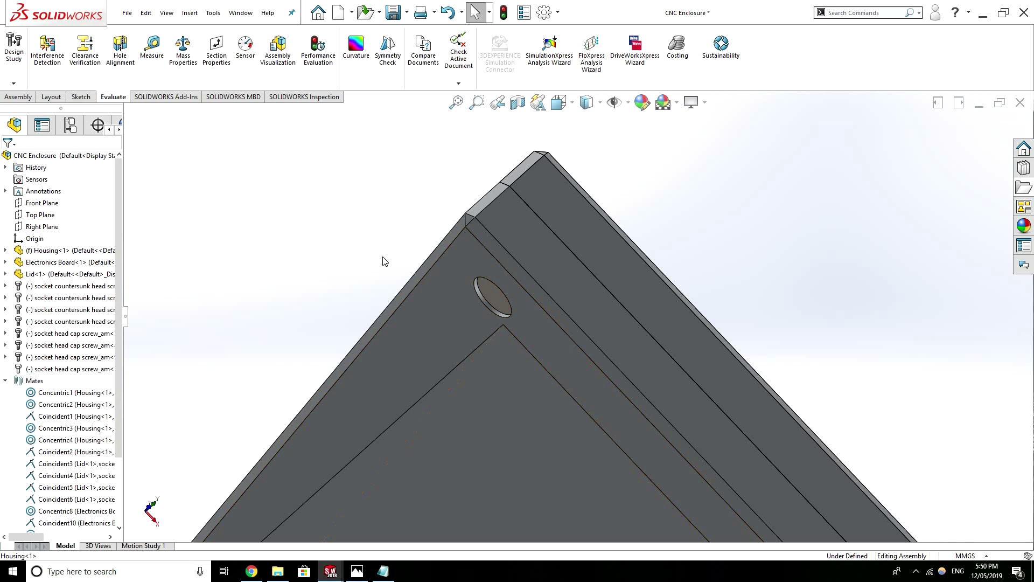
pyautogui.moveTo(406, 225); pyautogui.dragTo(434, 186, button='middle')
pyautogui.scroll(-3, 521, 300)
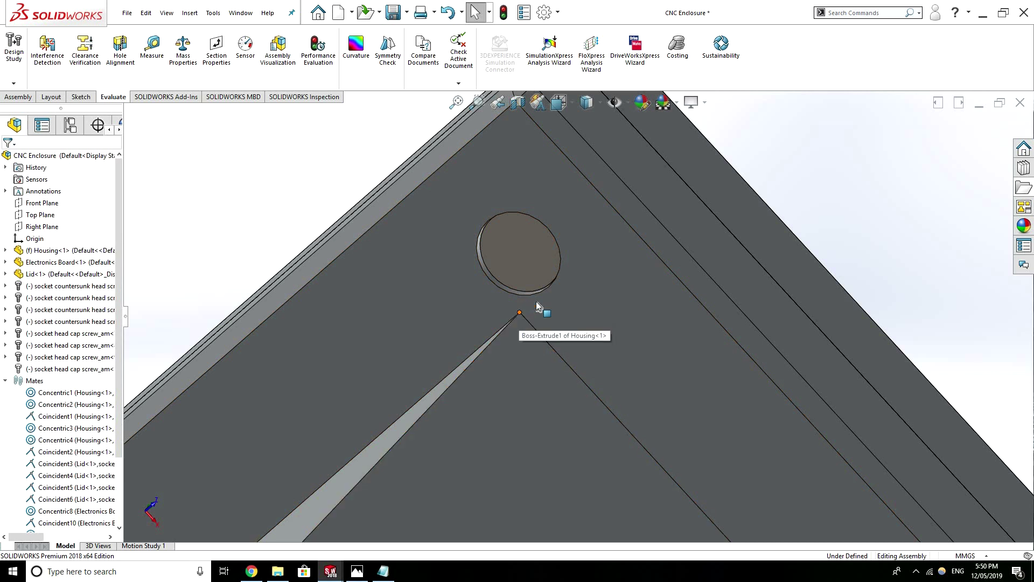
pyautogui.moveTo(533, 282)
pyautogui.mouseDown(button='middle')
pyautogui.moveTo(524, 340)
pyautogui.moveTo(485, 429)
pyautogui.moveTo(531, 267)
pyautogui.mouseUp(button='middle')
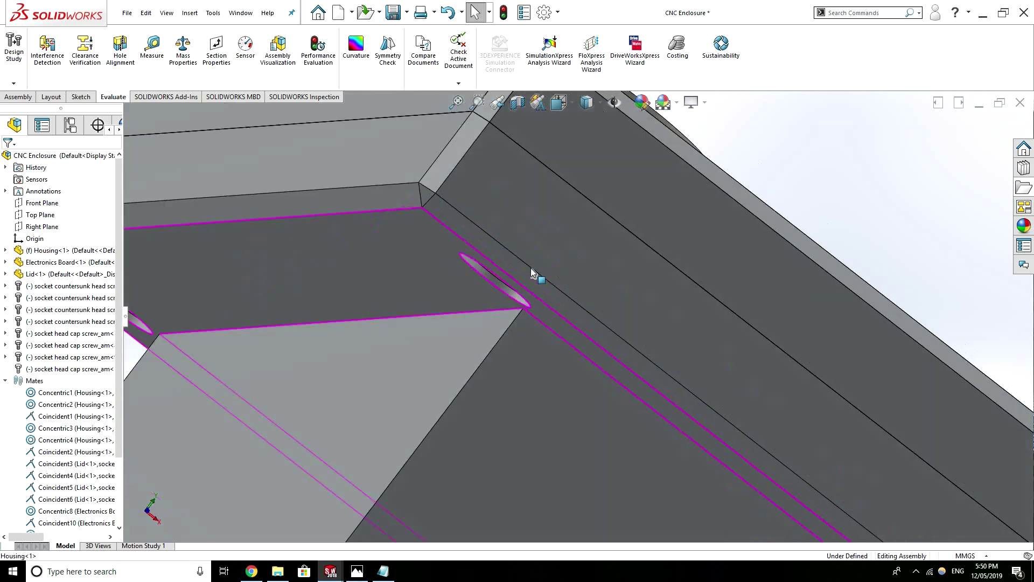
# Open the Lid part from the assembly in its own window.
pyautogui.scroll(4, 531, 267)
pyautogui.moveTo(535, 306); pyautogui.dragTo(656, 341, button='middle')
pyautogui.scroll(1, 655, 338)
pyautogui.moveTo(656, 302); pyautogui.dragTo(711, 356, button='middle')
pyautogui.scroll(1, 789, 373)
pyautogui.scroll(2, 789, 373)
pyautogui.scroll(-3, 769, 392)
pyautogui.scroll(3, 762, 345)
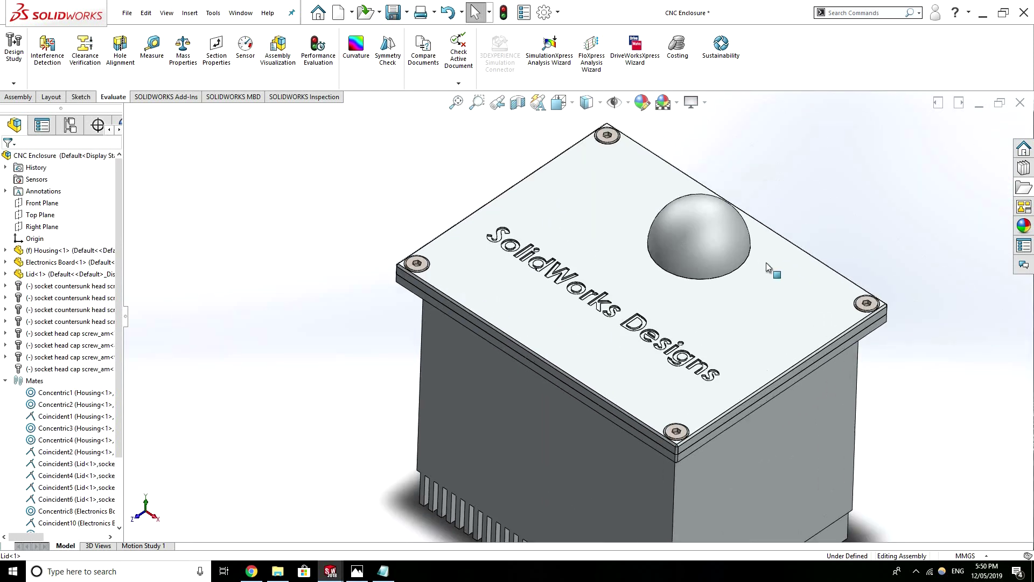
pyautogui.scroll(-2, 702, 298)
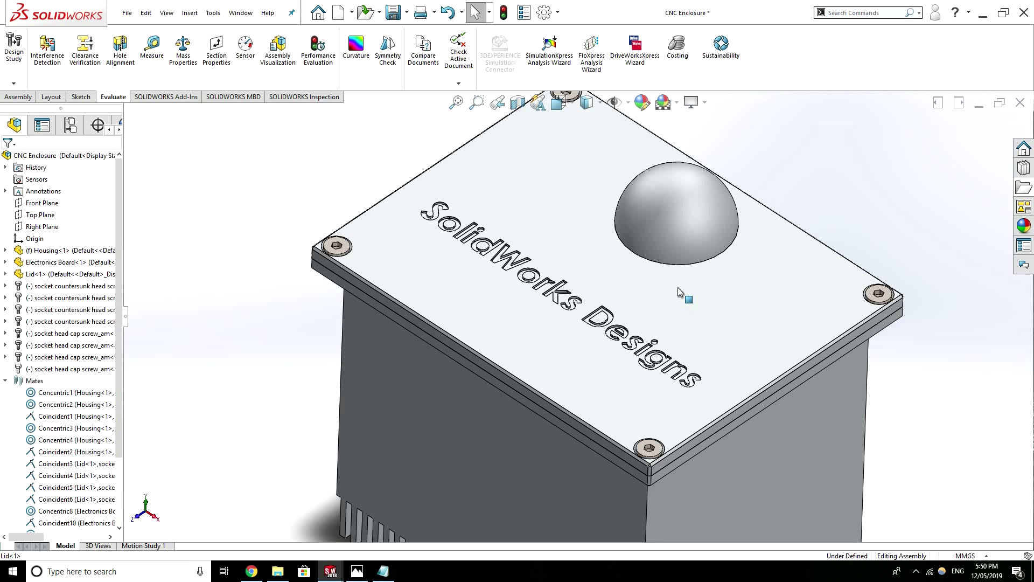
pyautogui.rightClick(663, 211)
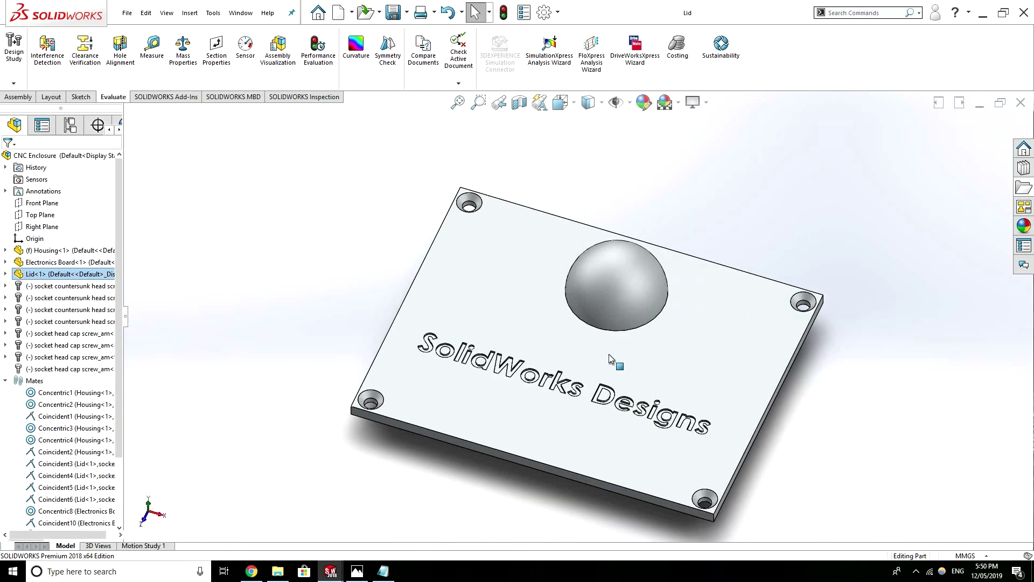
# Examine the revolved sphere passing through the lid from the side, front and angled views.
pyautogui.click(614, 289)
pyautogui.moveTo(603, 231); pyautogui.dragTo(652, 402, button='middle')
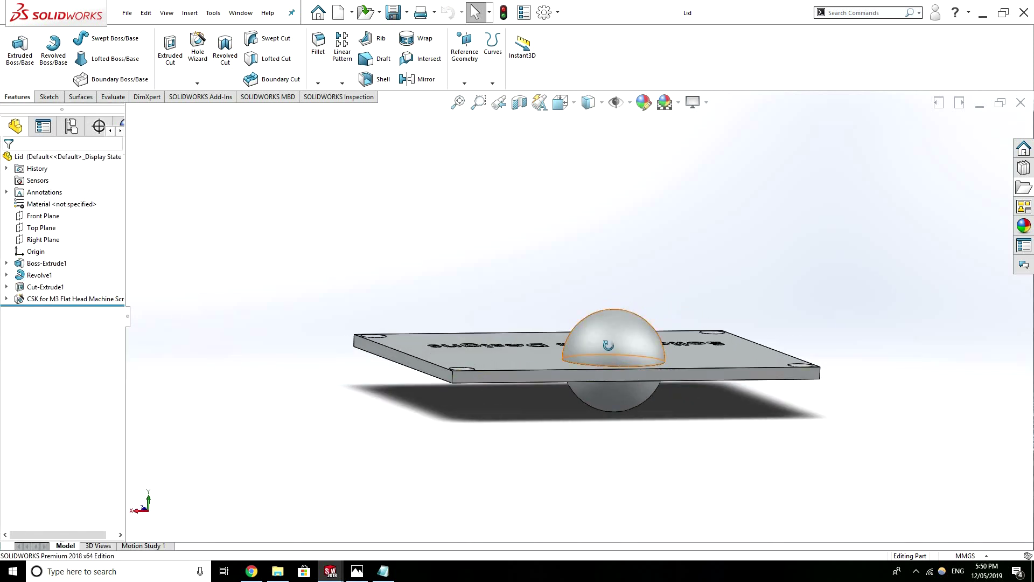
pyautogui.moveTo(606, 348)
pyautogui.mouseDown(button='middle')
pyautogui.moveTo(715, 324)
pyautogui.moveTo(619, 350)
pyautogui.mouseUp(button='middle')
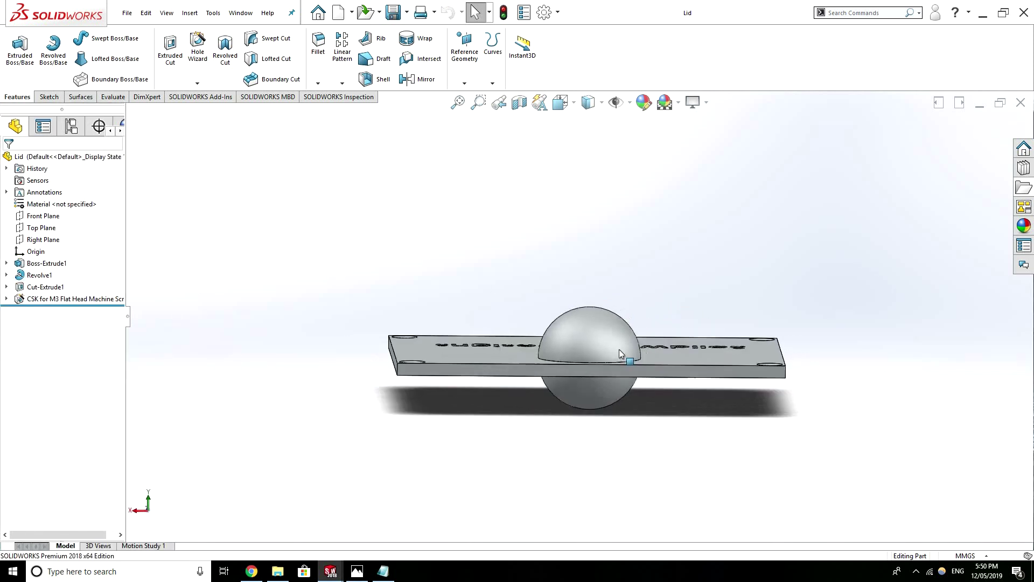
pyautogui.click(634, 412)
pyautogui.scroll(-1, 628, 395)
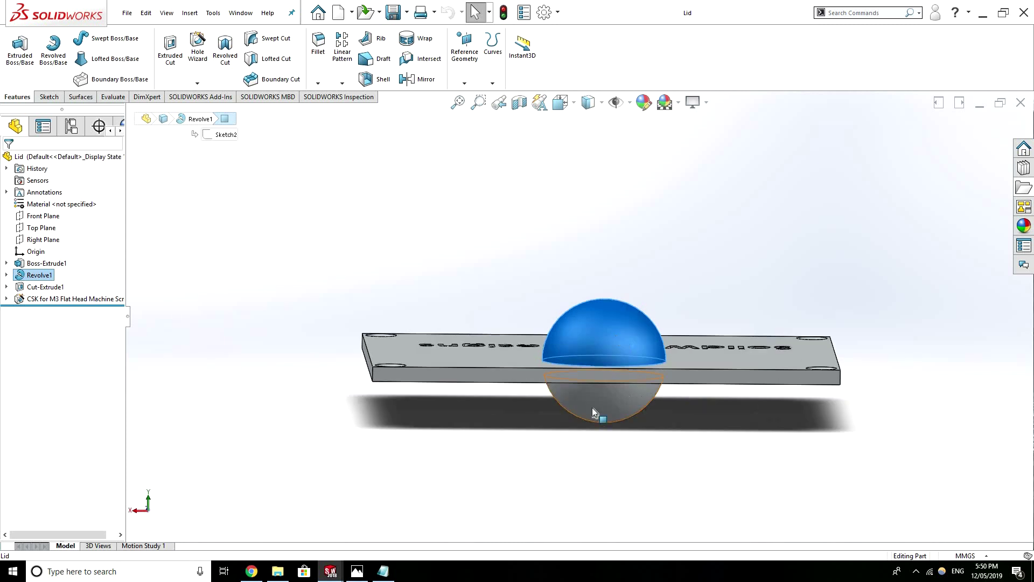
pyautogui.click(150, 516)
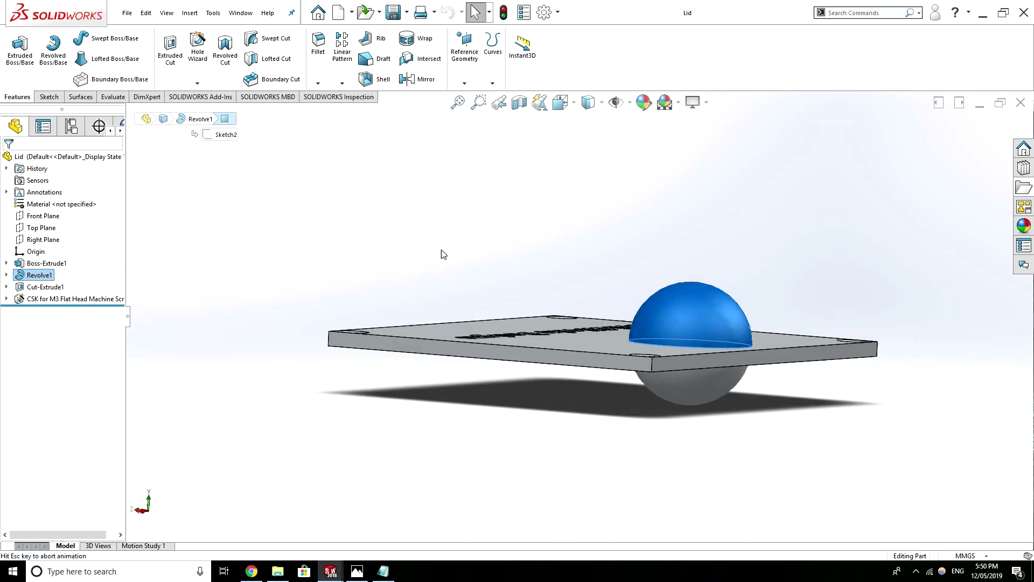
pyautogui.scroll(-4, 668, 296)
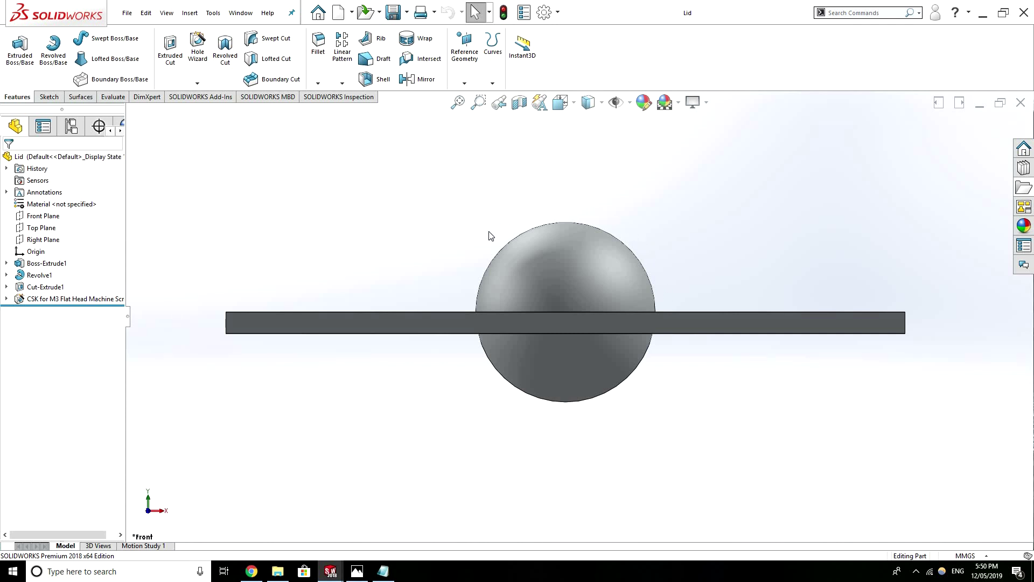
pyautogui.moveTo(475, 284); pyautogui.dragTo(440, 231, button='middle')
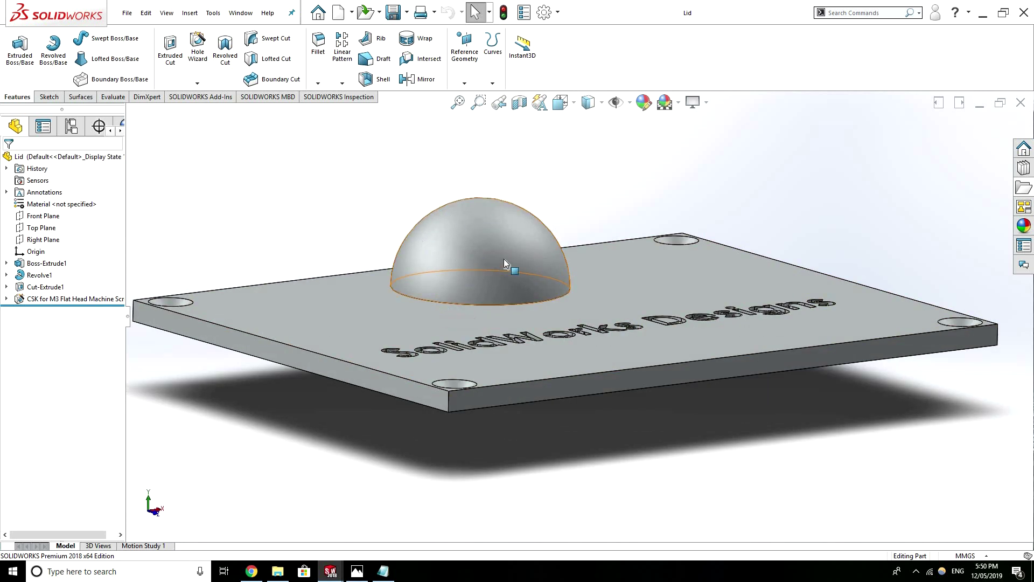
pyautogui.moveTo(378, 219); pyautogui.dragTo(381, 224, button='middle')
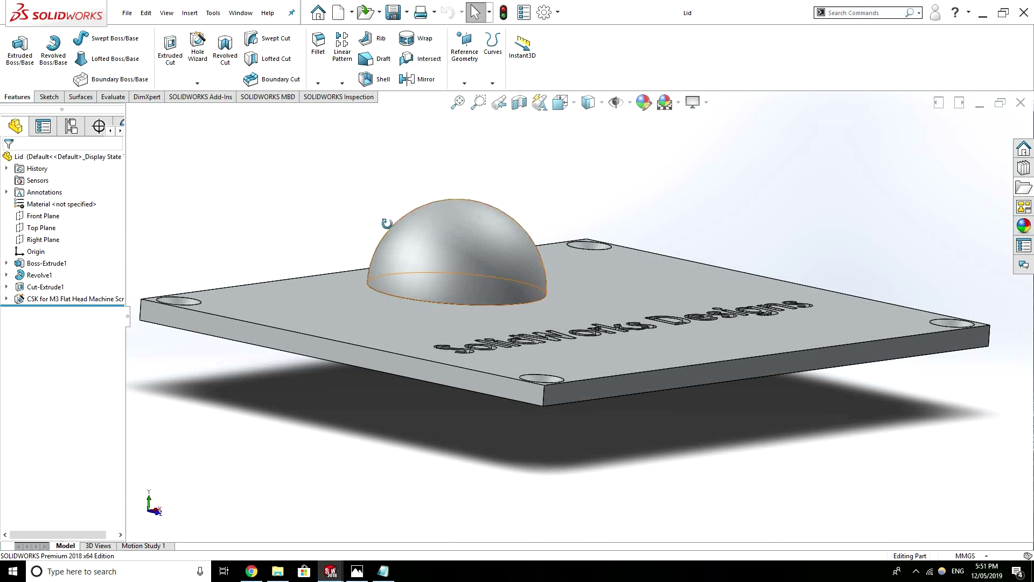
# Examine the engraved SolidWorks Designs text and its letter faces on the lid's upper surface.
pyautogui.moveTo(416, 408); pyautogui.dragTo(436, 401, button='middle')
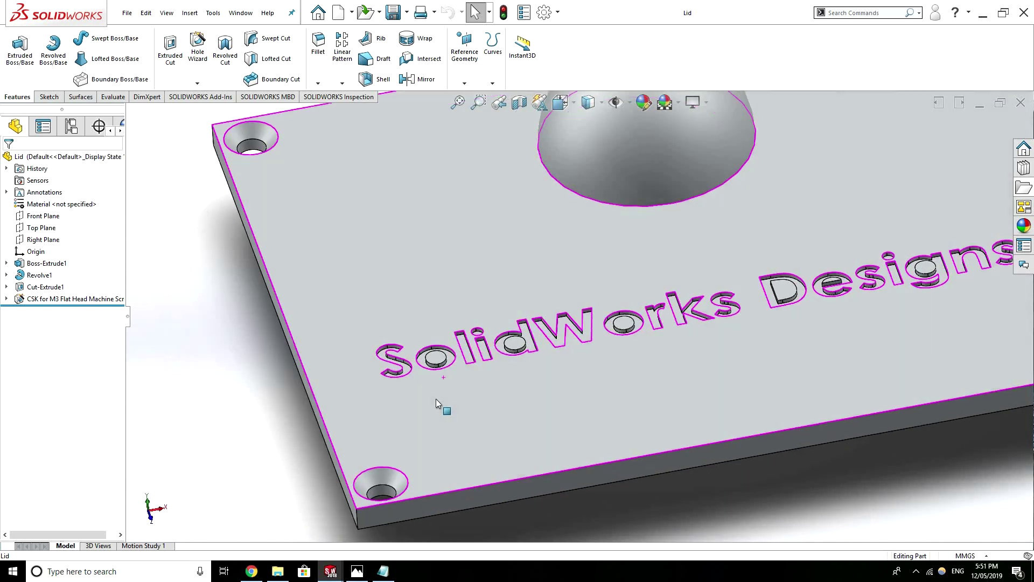
pyautogui.scroll(-3, 435, 400)
pyautogui.click(393, 356)
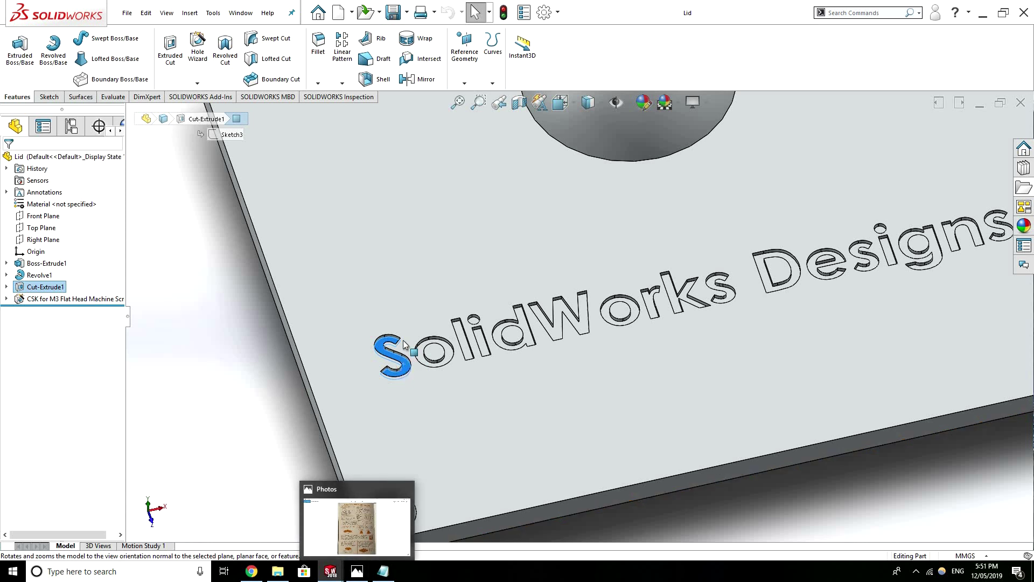
pyautogui.press('Escape')
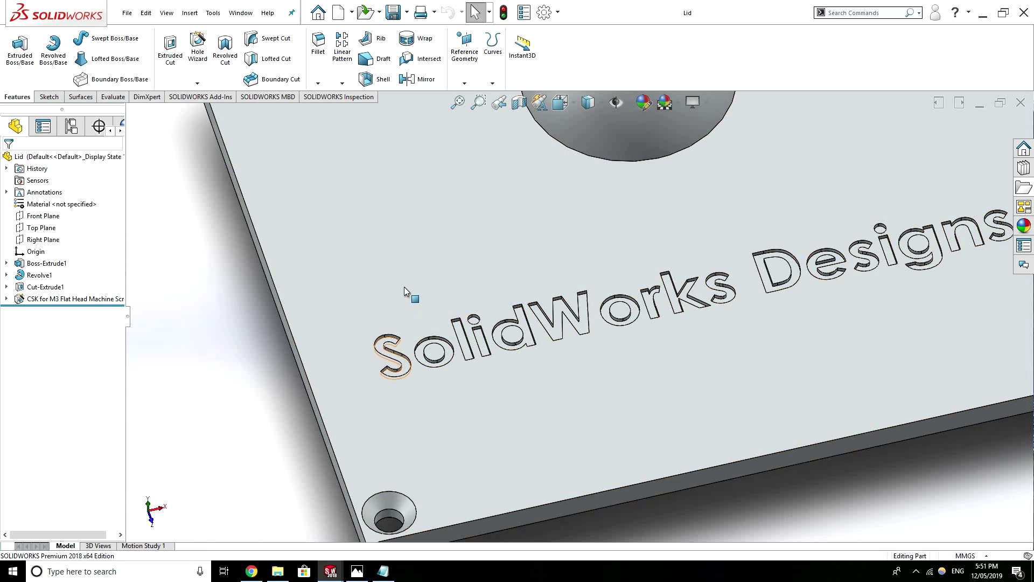
pyautogui.click(498, 345)
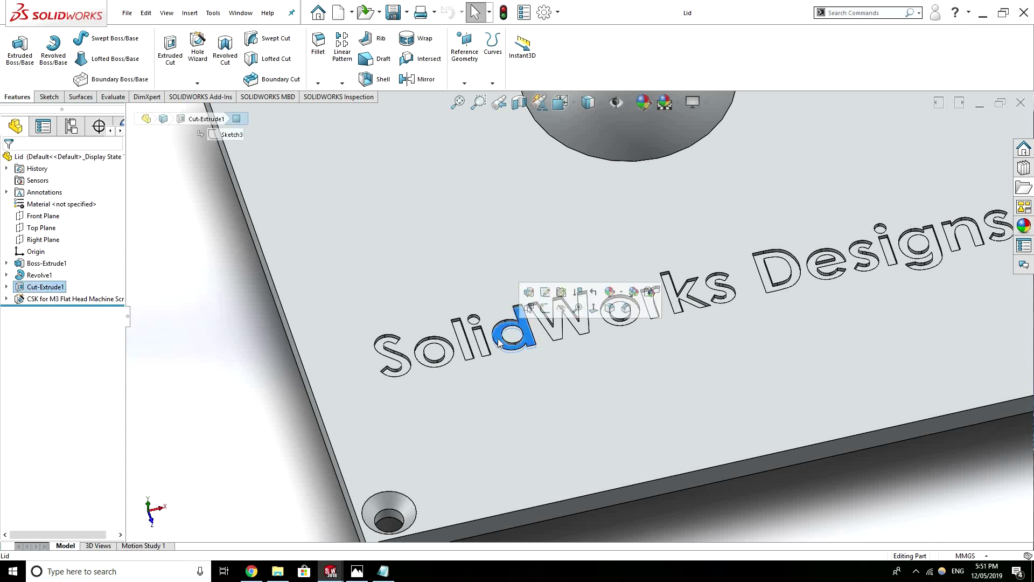
pyautogui.scroll(4, 688, 256)
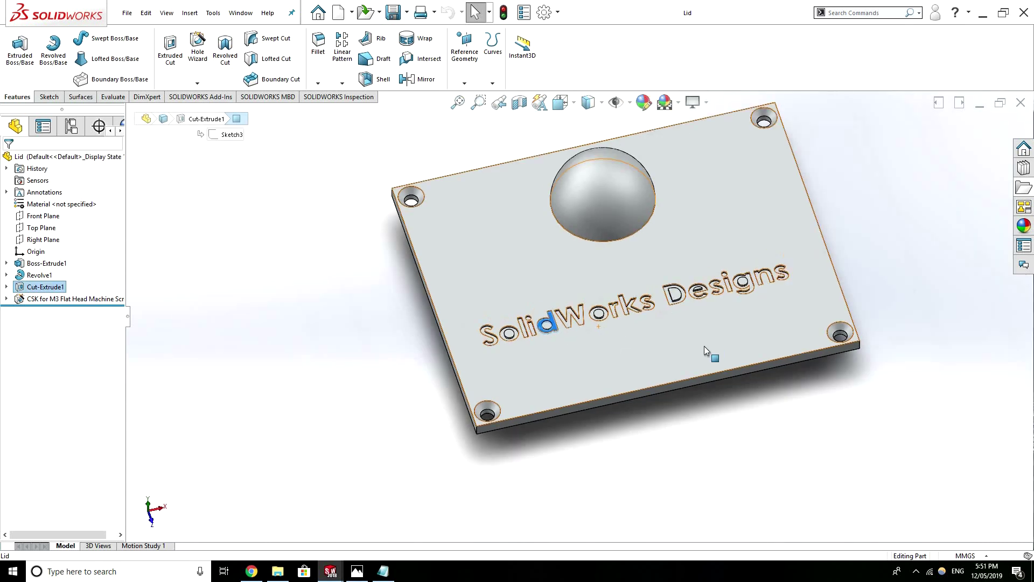
pyautogui.scroll(-2, 710, 240)
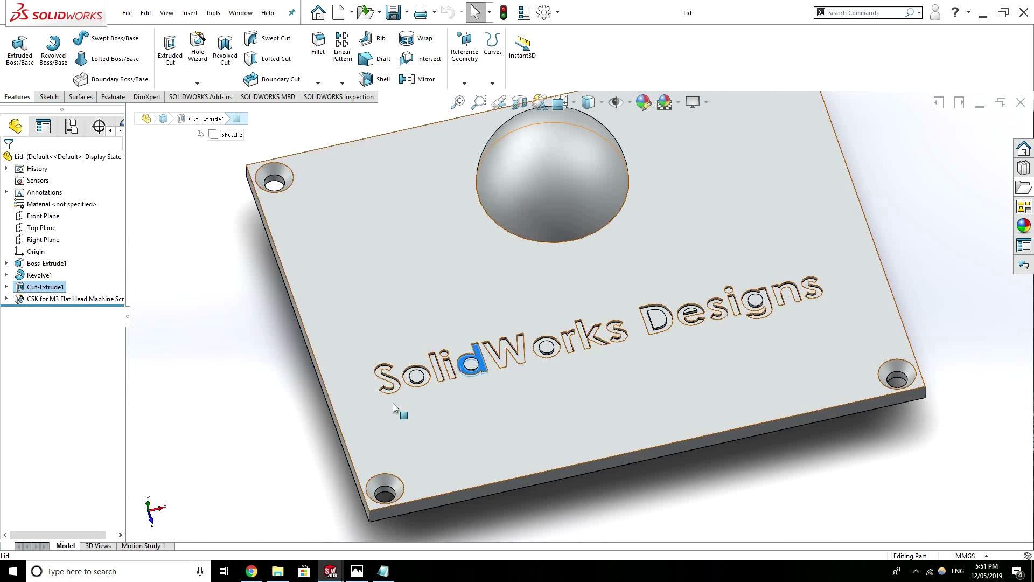
pyautogui.click(423, 279)
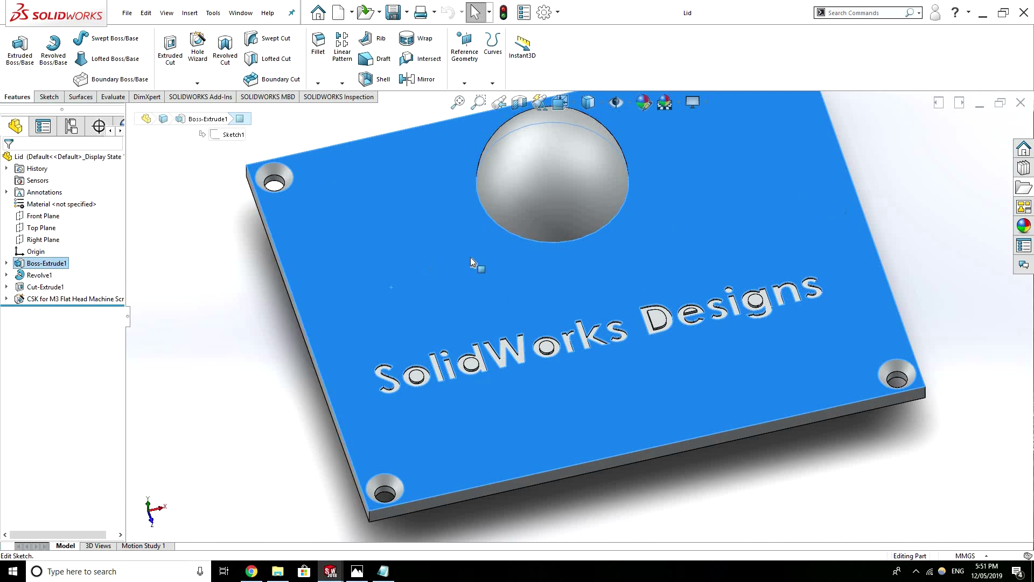
pyautogui.click(299, 412)
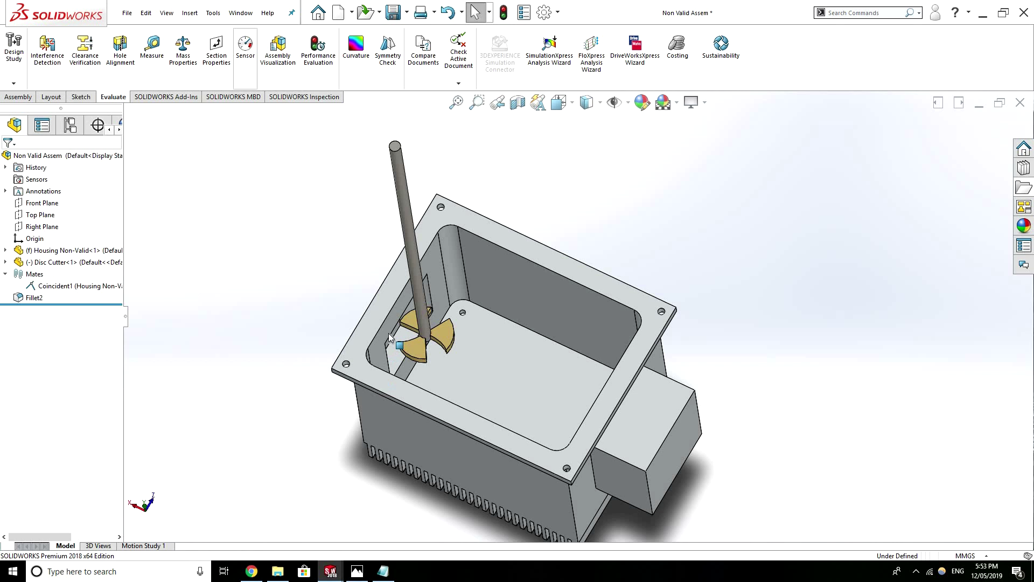
# Examine the disc cutter reaching into the side-wall undercut of the housing in the Non Valid Assem assembly.
pyautogui.moveTo(384, 348); pyautogui.dragTo(404, 362, button='middle')
pyautogui.click(325, 402)
pyautogui.press('Escape')
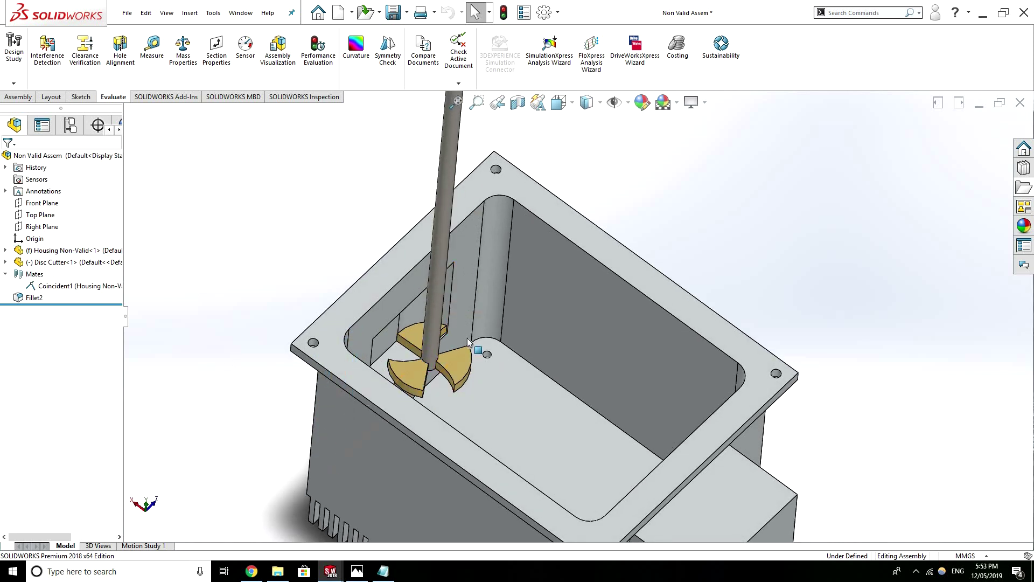
pyautogui.scroll(-2, 434, 347)
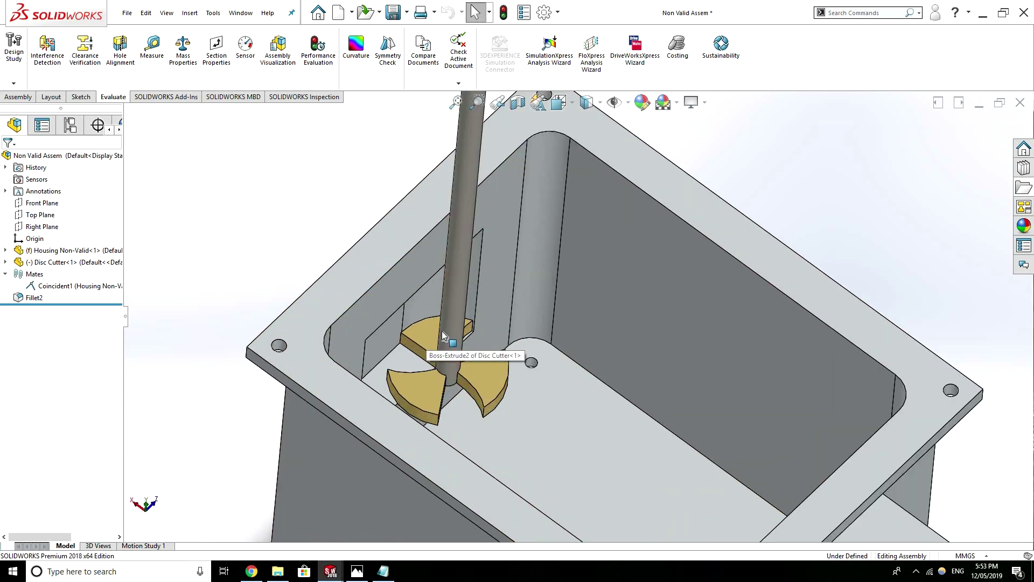
pyautogui.moveTo(434, 325); pyautogui.dragTo(459, 302)
pyautogui.moveTo(458, 301)
pyautogui.mouseDown(button='middle')
pyautogui.moveTo(506, 217)
pyautogui.moveTo(392, 273)
pyautogui.mouseUp(button='middle')
pyautogui.click(505, 218)
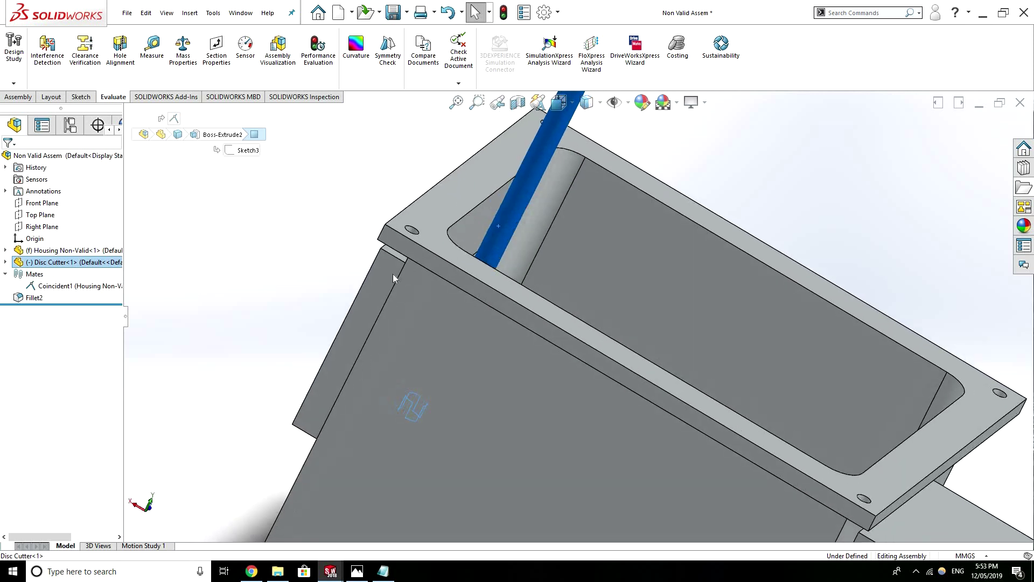
# Section the assembly parallel to the housing's long outer side face with a -10 mm offset, exposing the cutter and cavity.
pyautogui.click(454, 360)
pyautogui.click(517, 103)
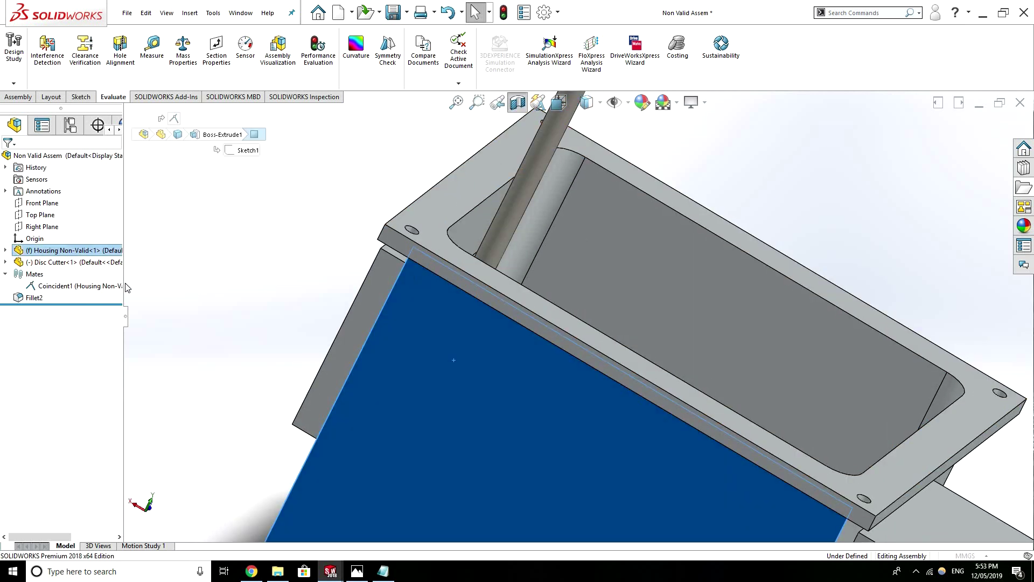
pyautogui.scroll(1, 579, 315)
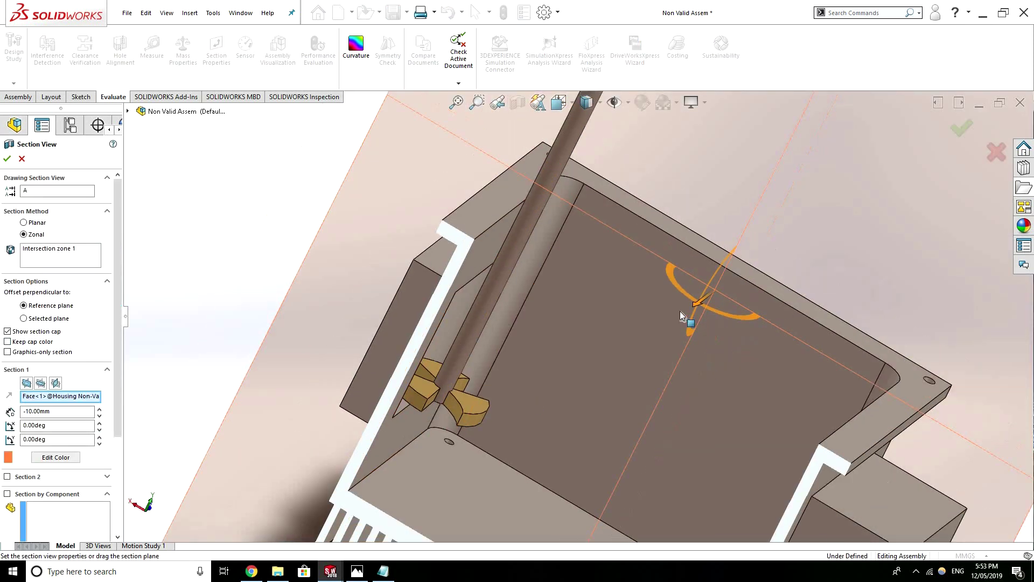
pyautogui.scroll(1, 680, 312)
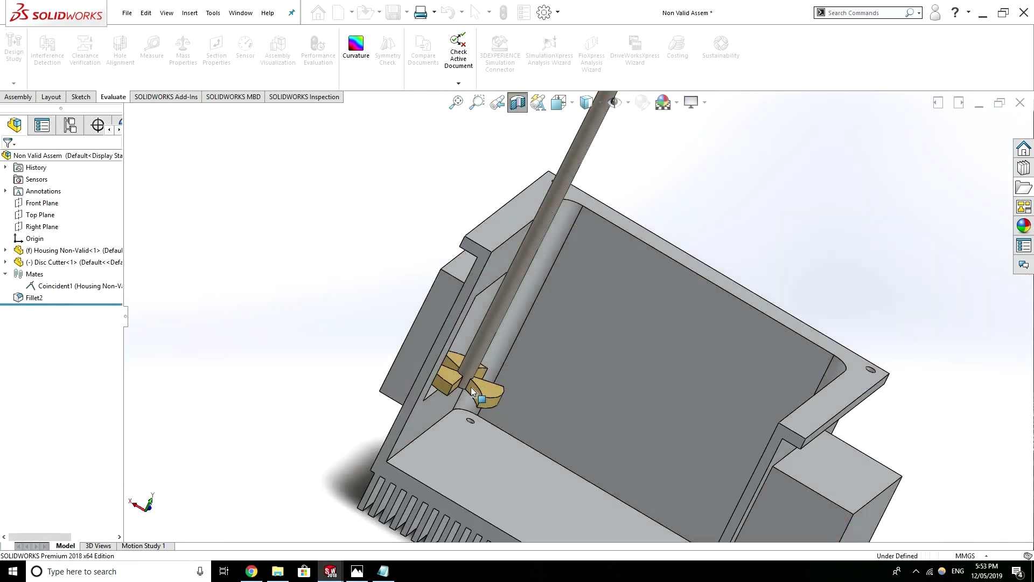
# Rotate the disc cutter about its shaft within the housing's side-wall undercut.
pyautogui.scroll(-4, 471, 387)
pyautogui.moveTo(471, 387); pyautogui.dragTo(468, 295, button='middle')
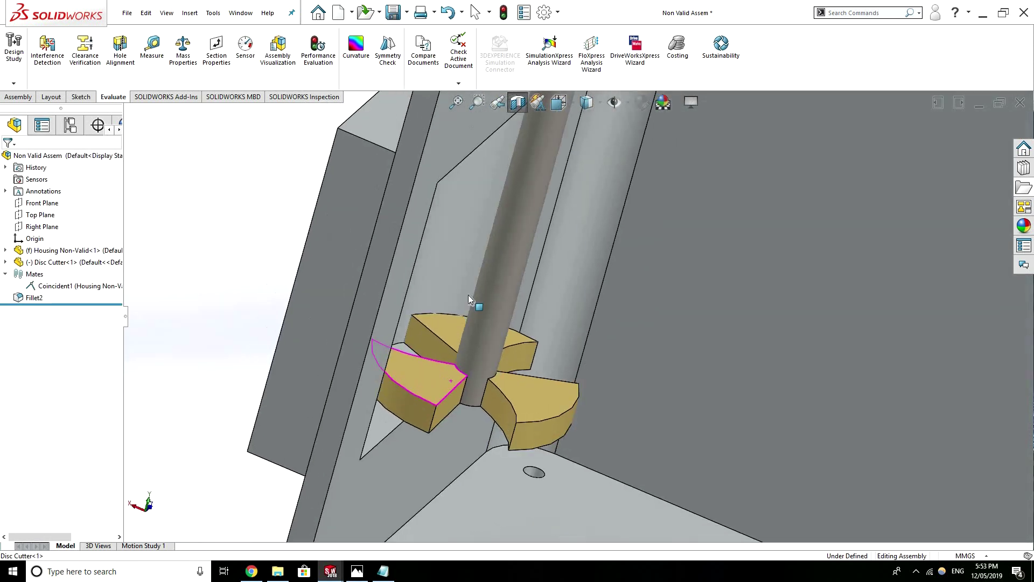
pyautogui.scroll(3, 532, 148)
pyautogui.keyDown('ctrl'); pyautogui.moveTo(594, 253); pyautogui.dragTo(601, 319, button='middle'); pyautogui.keyUp('ctrl')
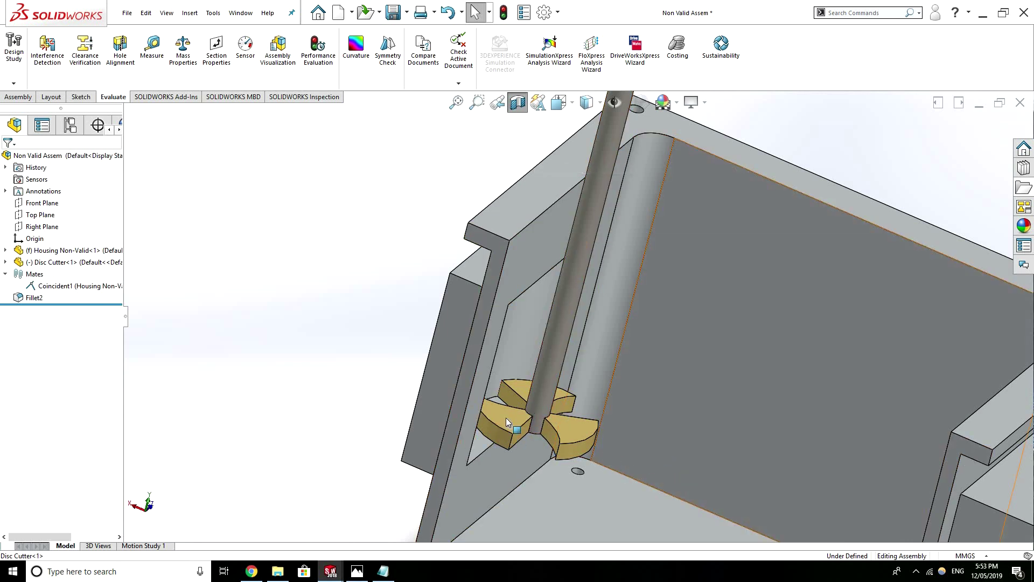
pyautogui.moveTo(496, 393); pyautogui.dragTo(551, 432)
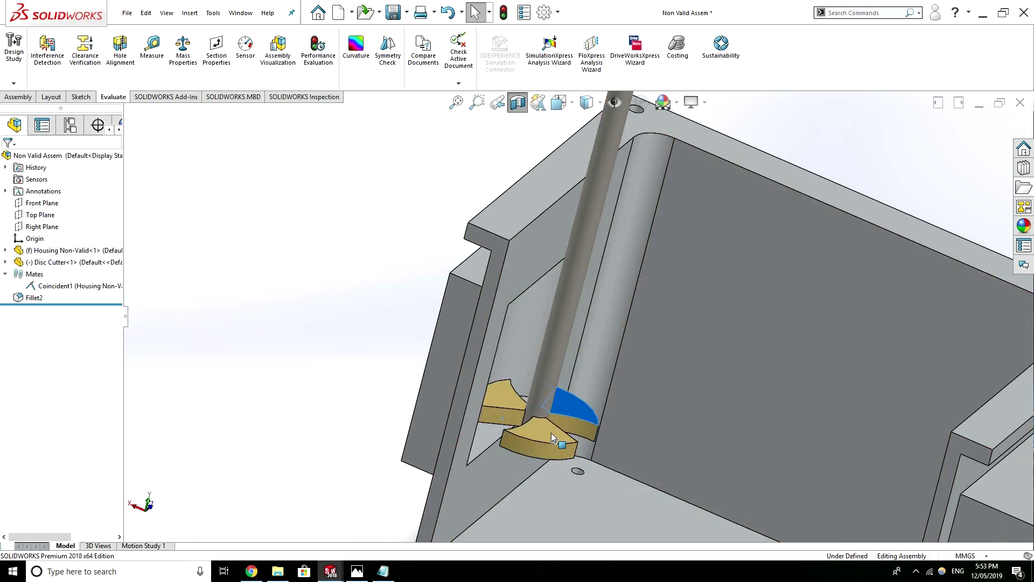
pyautogui.click(551, 432)
pyautogui.scroll(5, 771, 436)
pyautogui.scroll(-2, 672, 379)
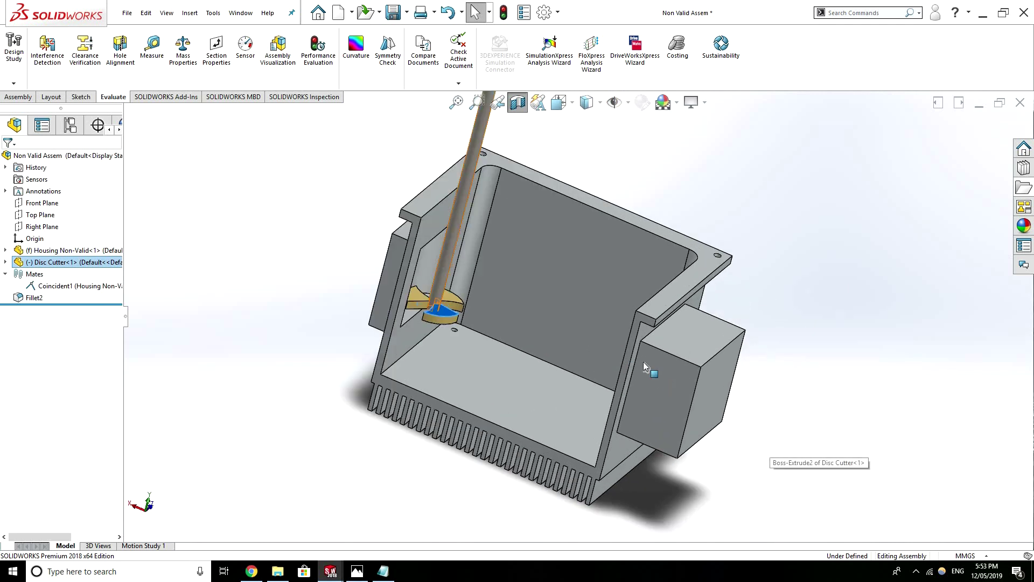
# Inspect the rounded undercut pocket in the sectioned housing's wall opposite the disc cutter.
pyautogui.click(644, 361)
pyautogui.moveTo(643, 361); pyautogui.dragTo(629, 329, button='middle')
pyautogui.scroll(-3, 576, 361)
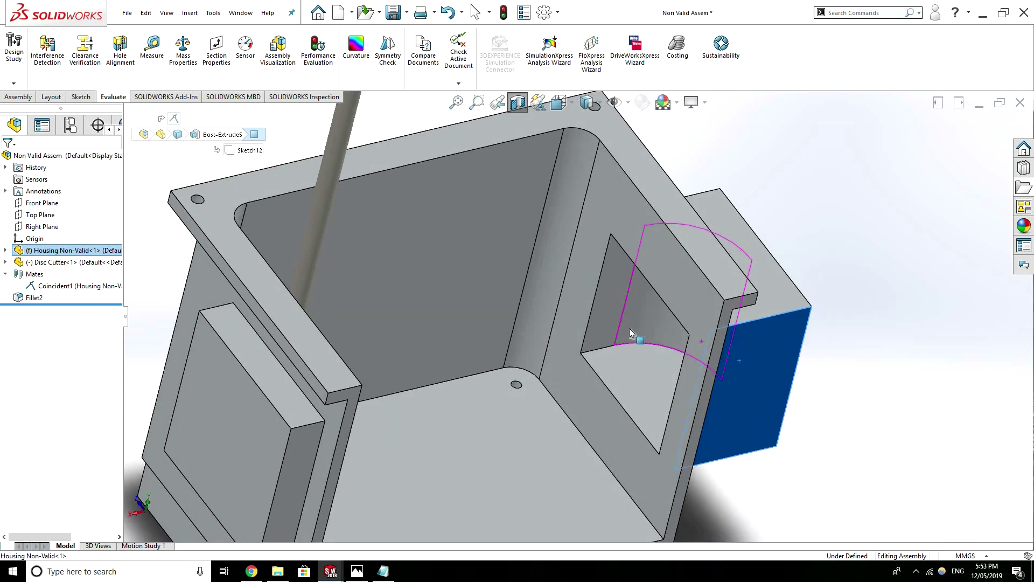
pyautogui.click(310, 247)
pyautogui.moveTo(625, 354); pyautogui.dragTo(702, 253, button='middle')
pyautogui.click(668, 396)
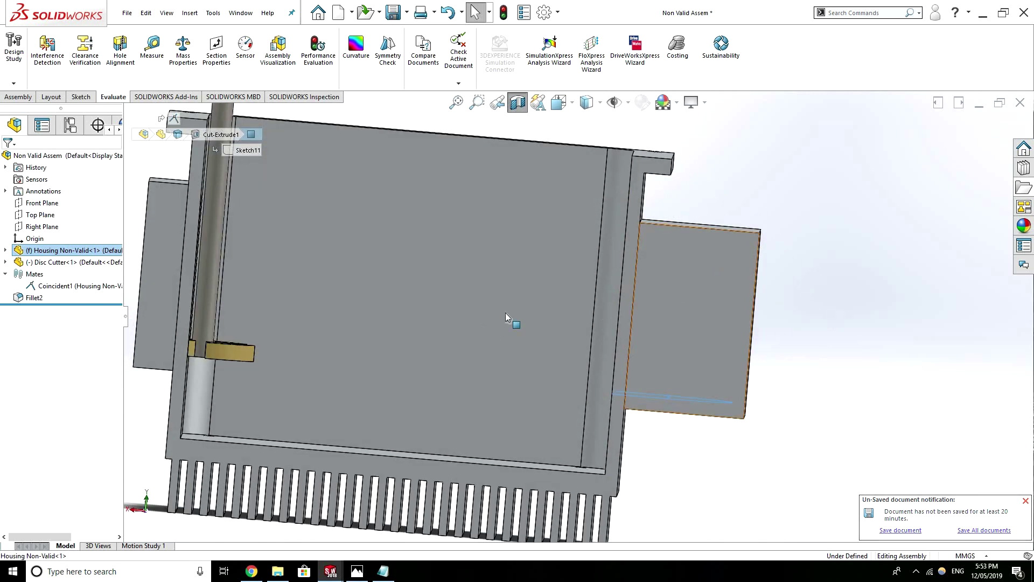
pyautogui.moveTo(709, 363); pyautogui.dragTo(628, 308, button='middle')
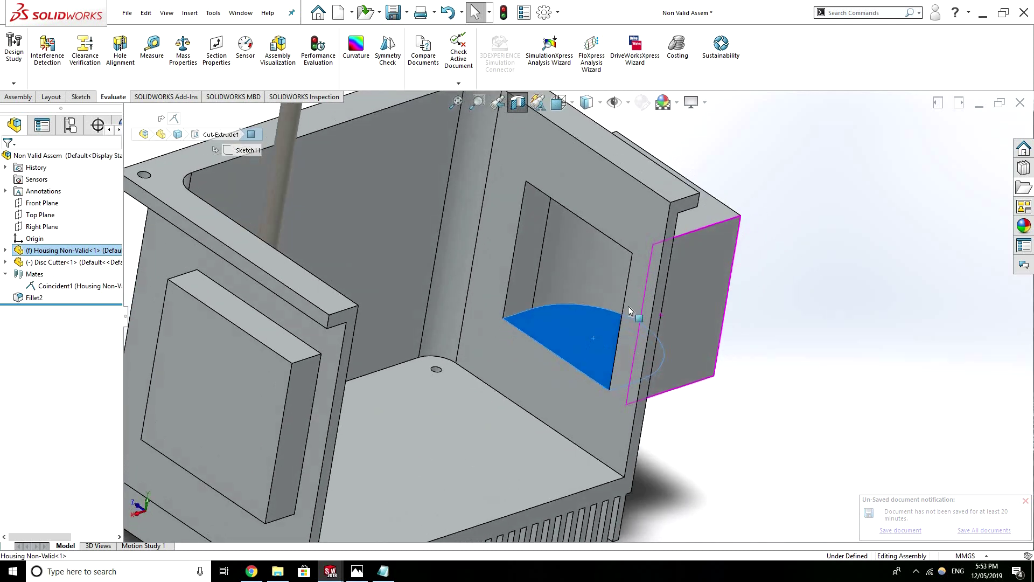
pyautogui.press('Escape')
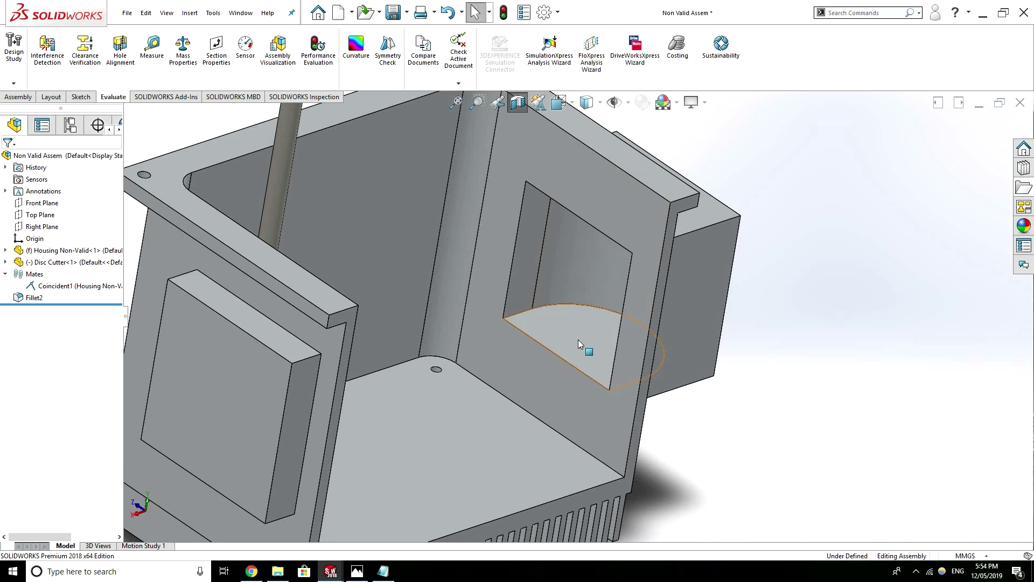
# Inspect the undercut pocket's depth behind the wall opening and the filleted vertical corner of the cavity beside it.
pyautogui.moveTo(578, 328); pyautogui.dragTo(575, 315, button='middle')
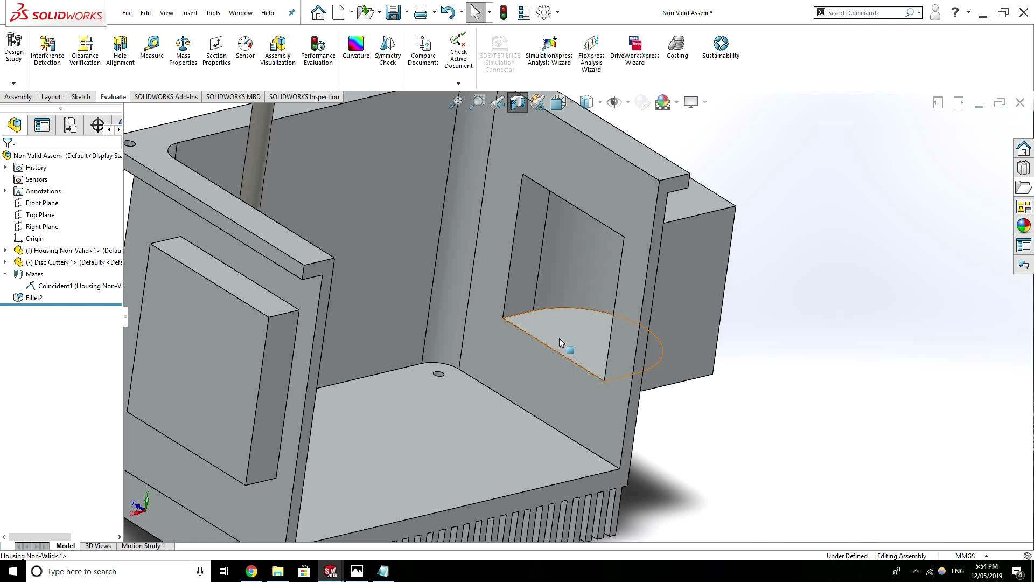
pyautogui.moveTo(564, 310)
pyautogui.mouseDown(button='middle')
pyautogui.moveTo(542, 326)
pyautogui.moveTo(545, 313)
pyautogui.mouseUp(button='middle')
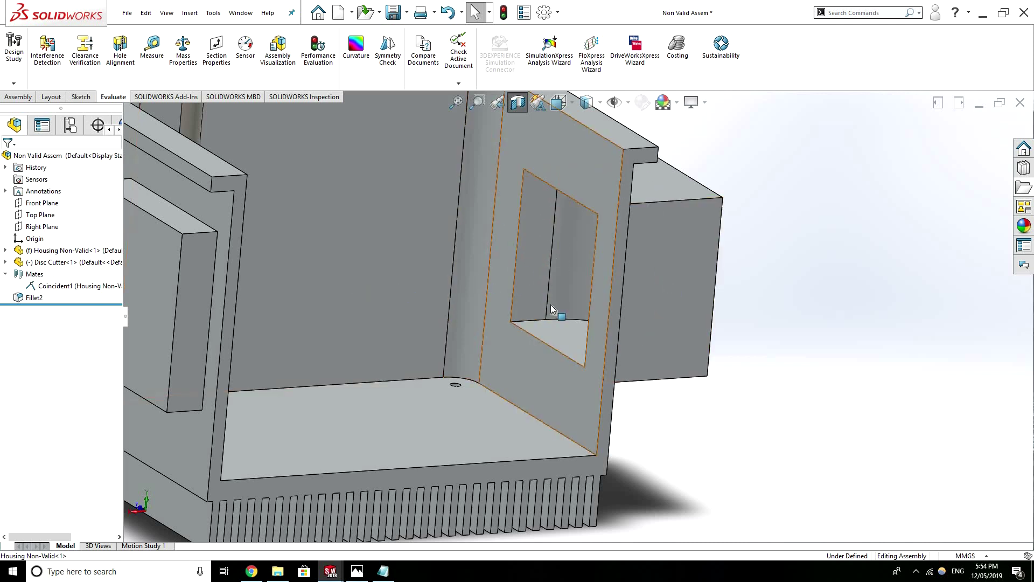
pyautogui.middleClick(453, 254)
pyautogui.moveTo(453, 255); pyautogui.dragTo(413, 399, button='middle')
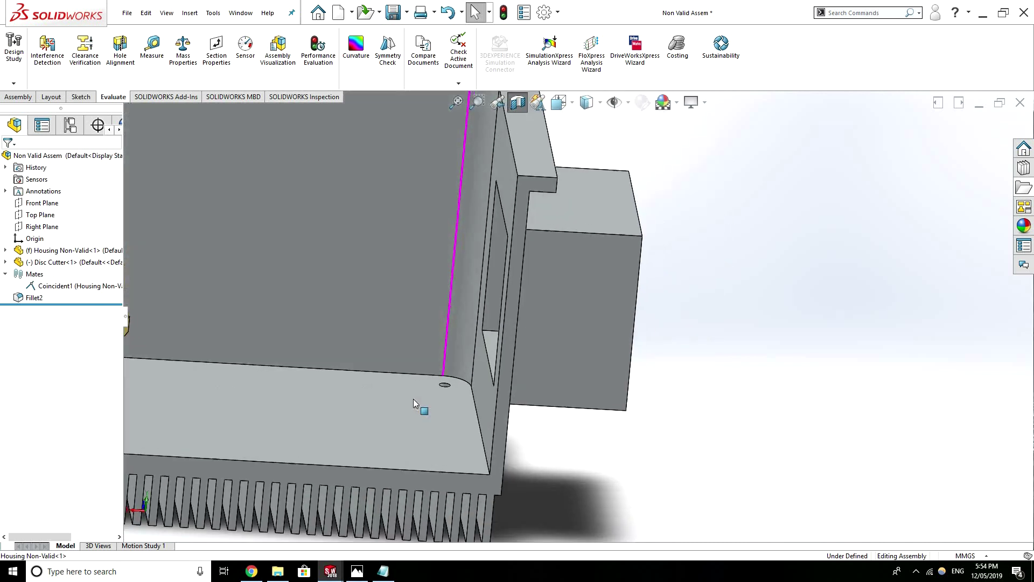
pyautogui.scroll(5, 413, 399)
pyautogui.scroll(-3, 468, 326)
pyautogui.moveTo(458, 324); pyautogui.dragTo(381, 433, button='middle')
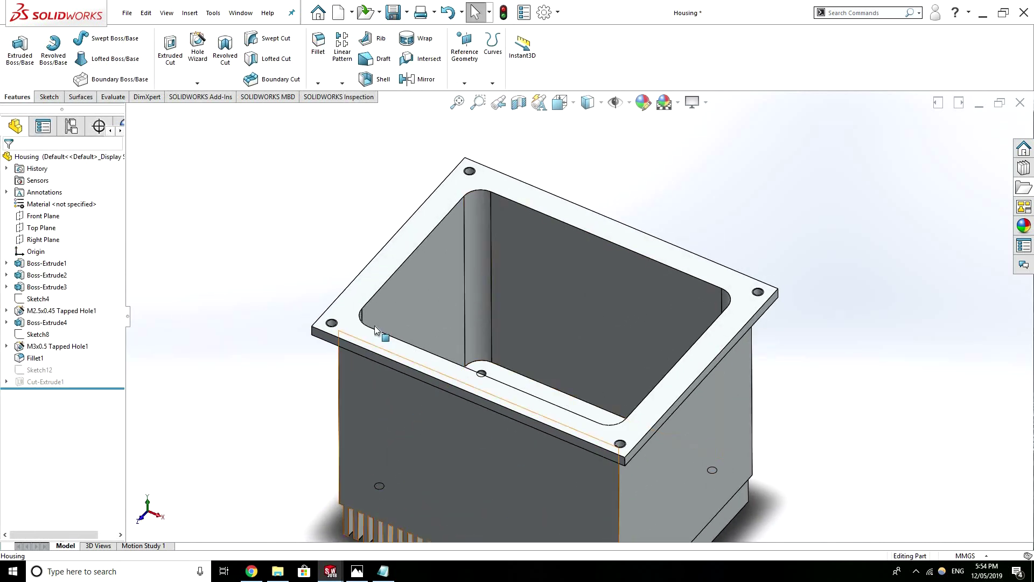
# Set up saving a copy of the housing part in STEP AP214 format, and close the dialog without saving.
pyautogui.scroll(3, 577, 465)
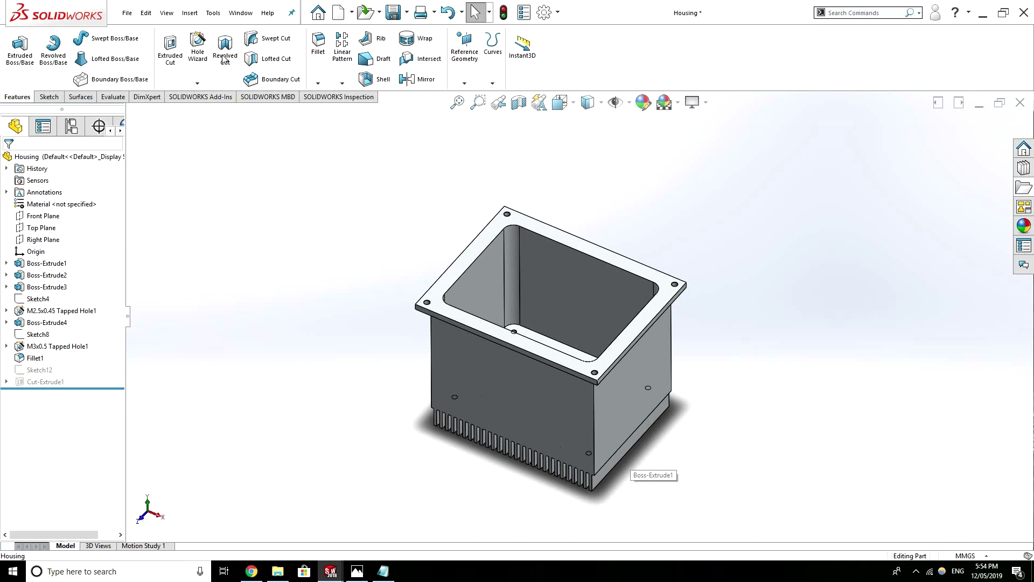
pyautogui.click(127, 13)
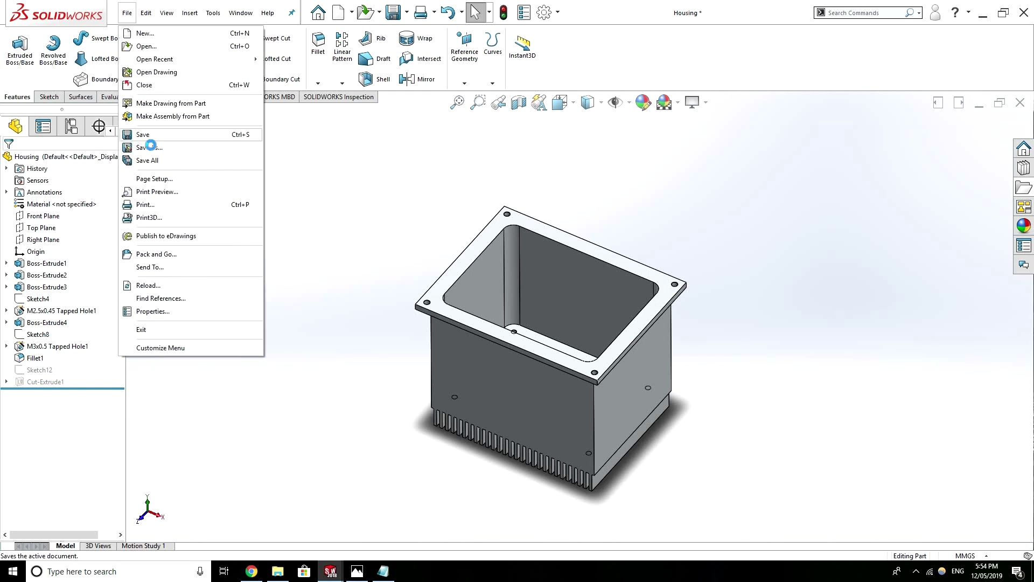
pyautogui.click(147, 143)
pyautogui.click(415, 331)
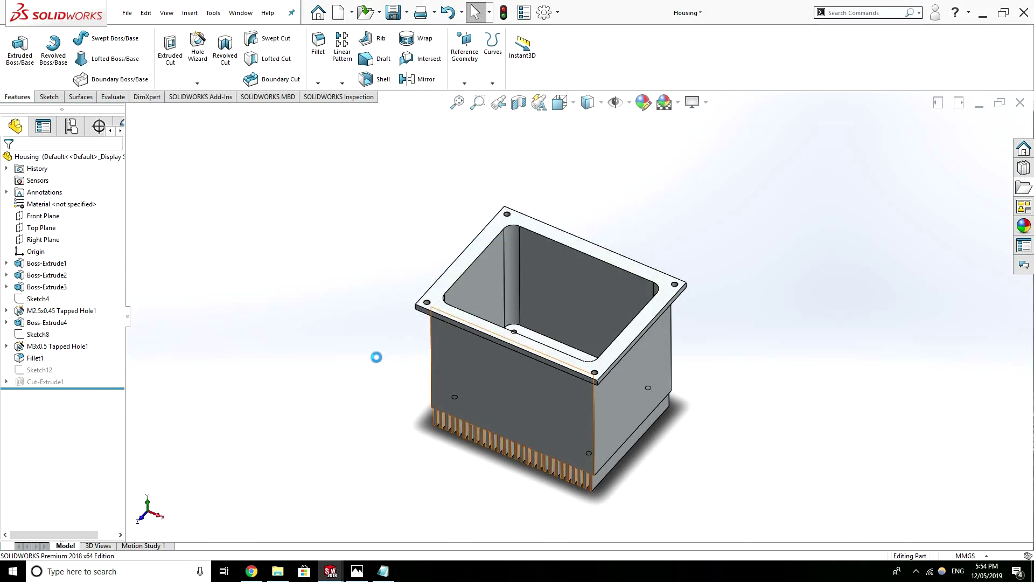
pyautogui.click(361, 406)
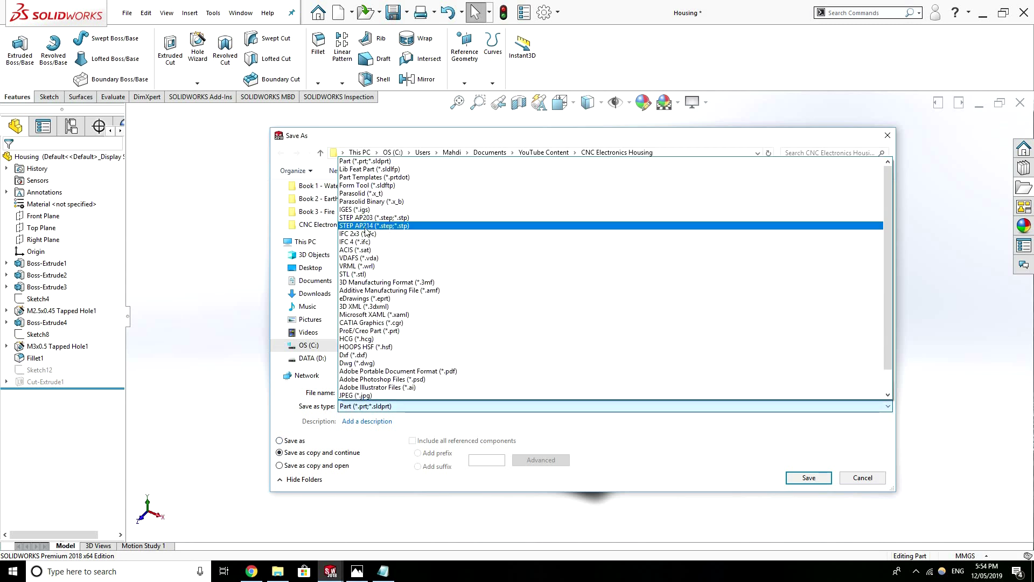
pyautogui.click(367, 226)
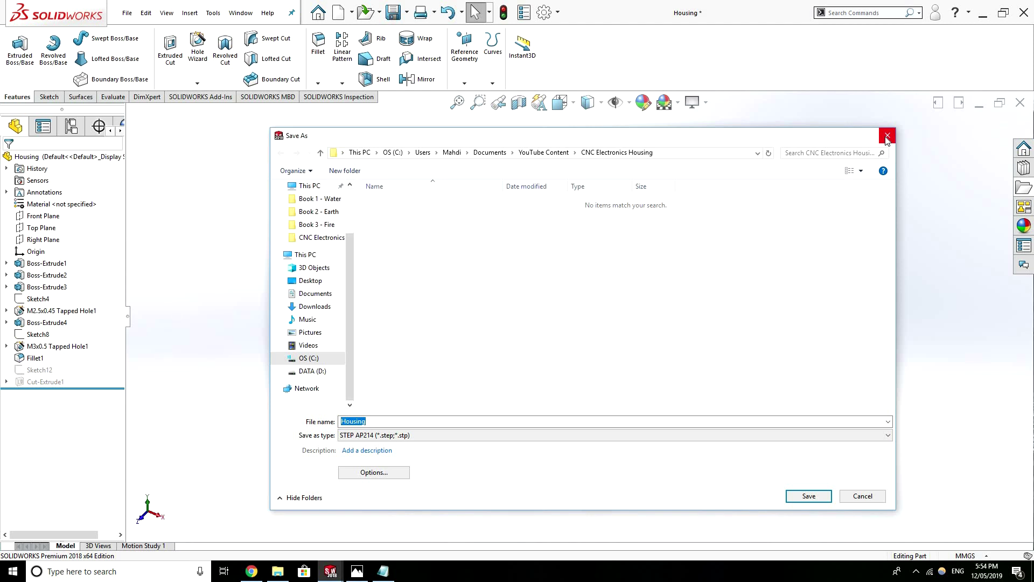
pyautogui.click(887, 137)
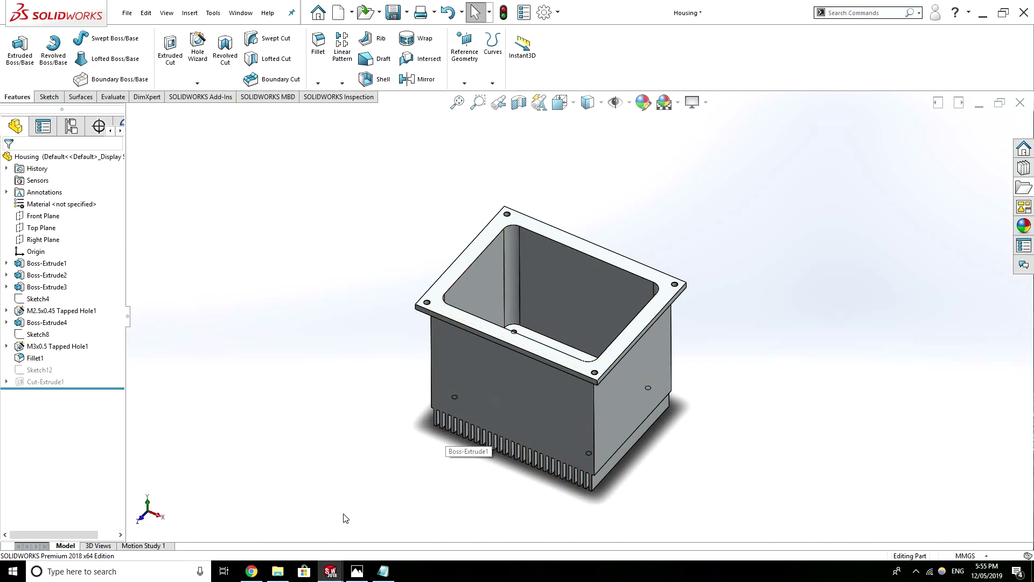
# Open the housing drawing and examine the M3x0.5 and M2.5x0.45 tapped-hole callouts beside the view of the open cavity.
pyautogui.click(328, 573)
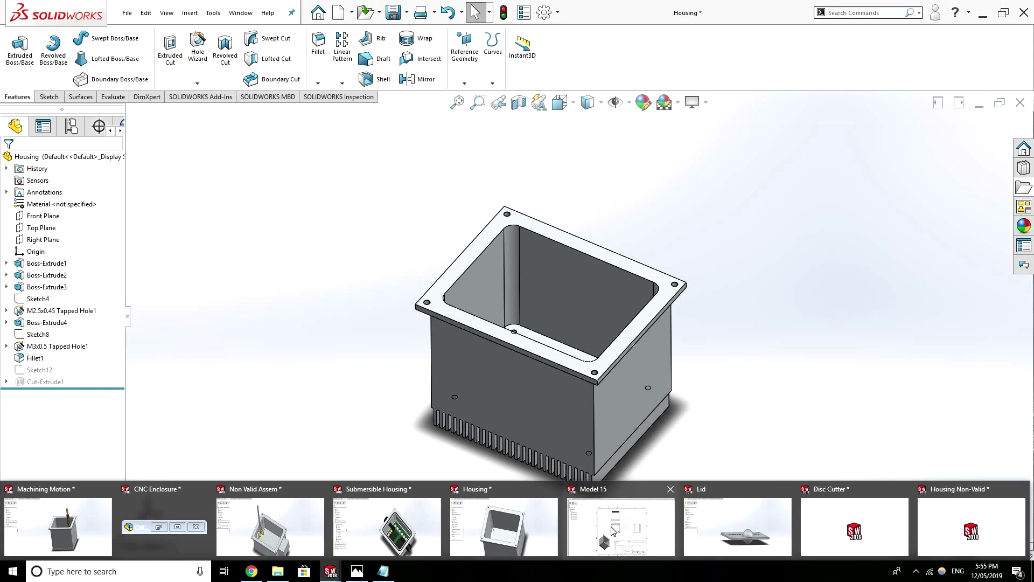
pyautogui.click(615, 531)
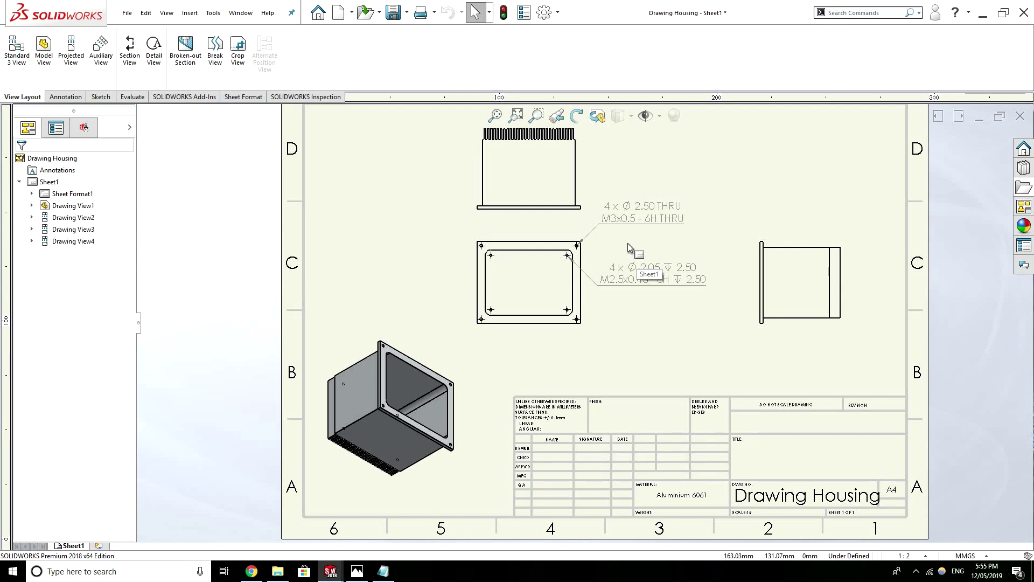
pyautogui.scroll(-3, 560, 334)
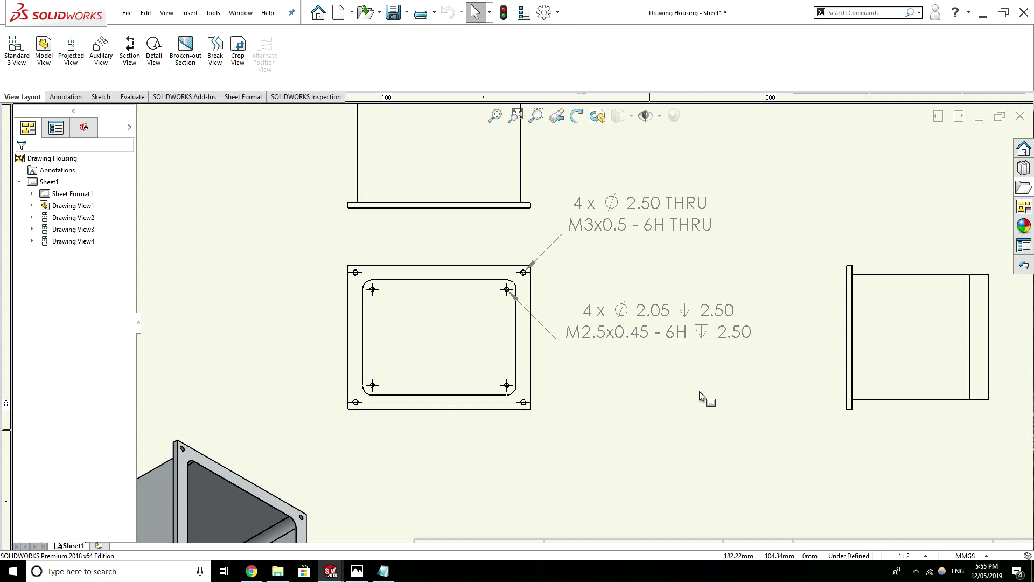
pyautogui.press('f')
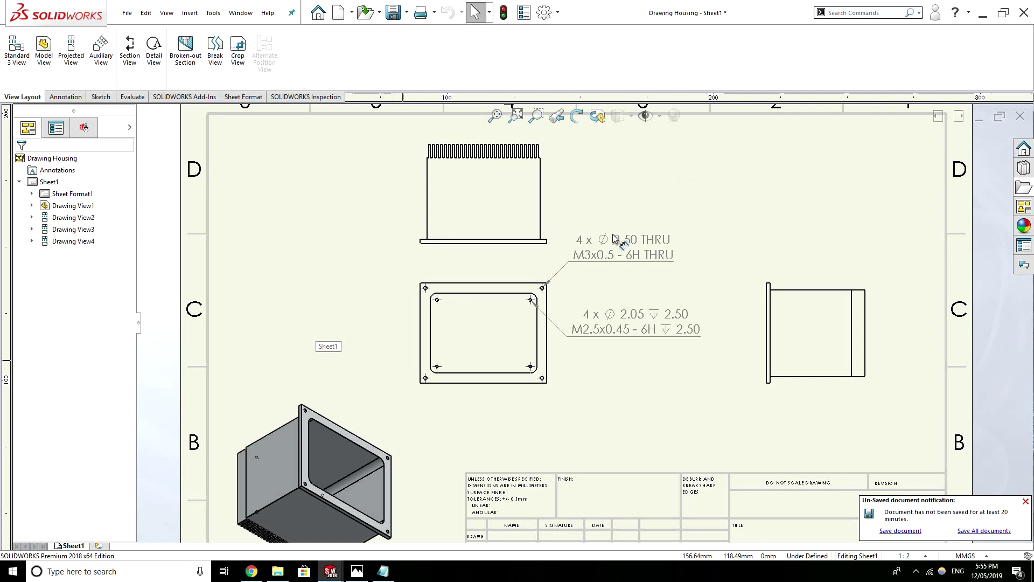
# Switch to the Submersible Housing assembly and inspect the O-ring seal around the flange and the electronics board inside the cavity.
pyautogui.moveTo(330, 571)
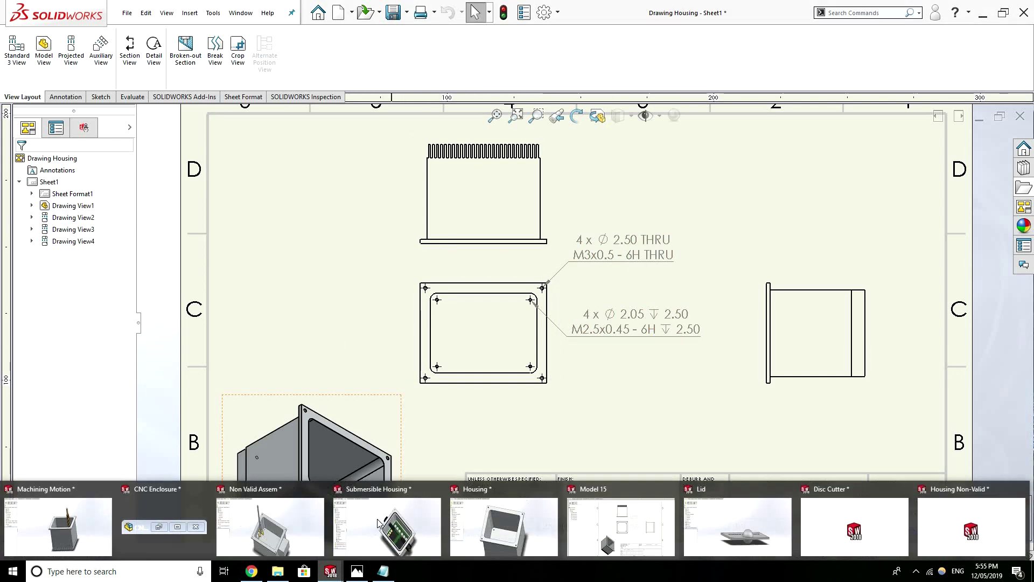
pyautogui.click(380, 524)
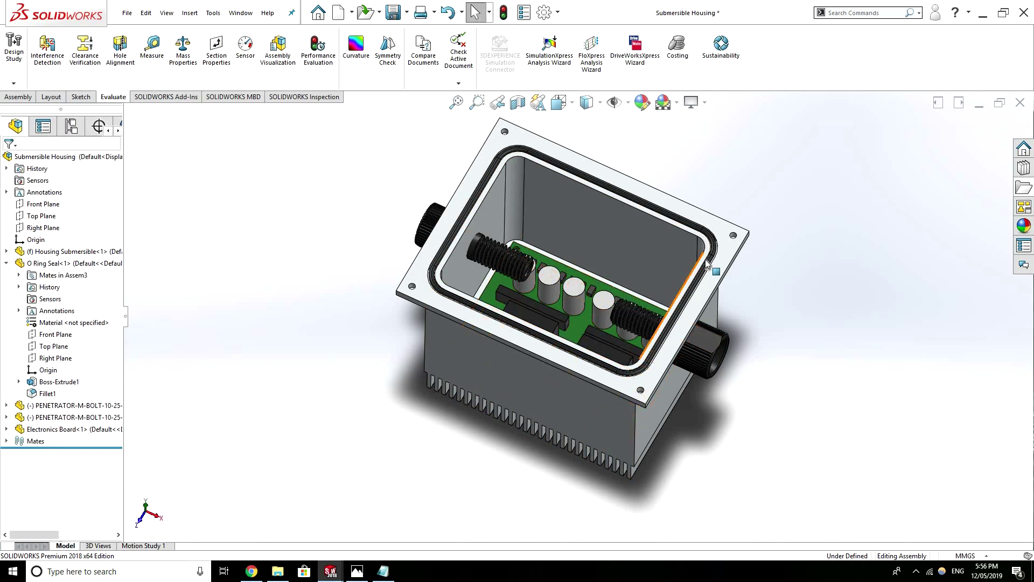
pyautogui.scroll(-3, 708, 264)
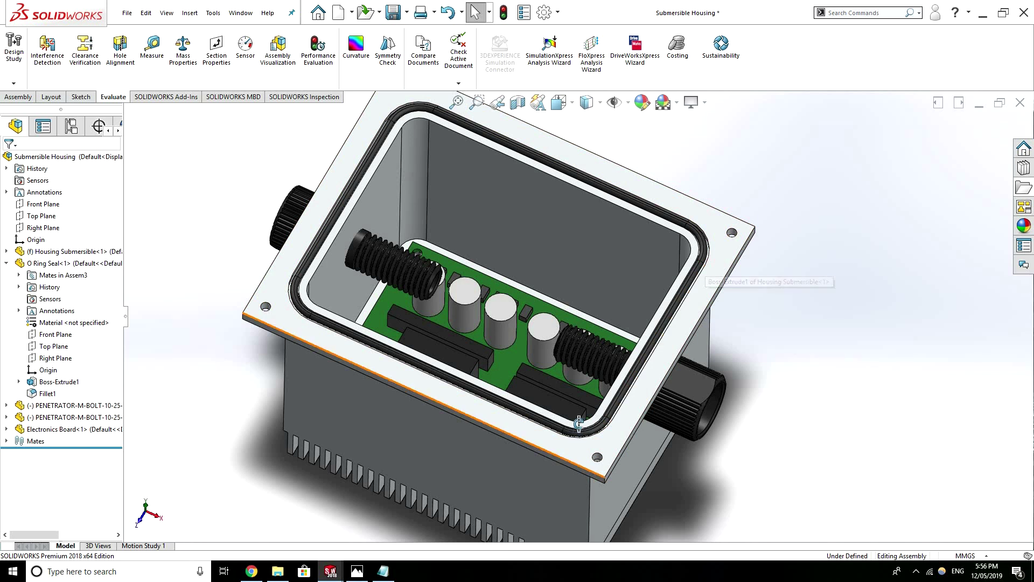
pyautogui.scroll(5, 579, 424)
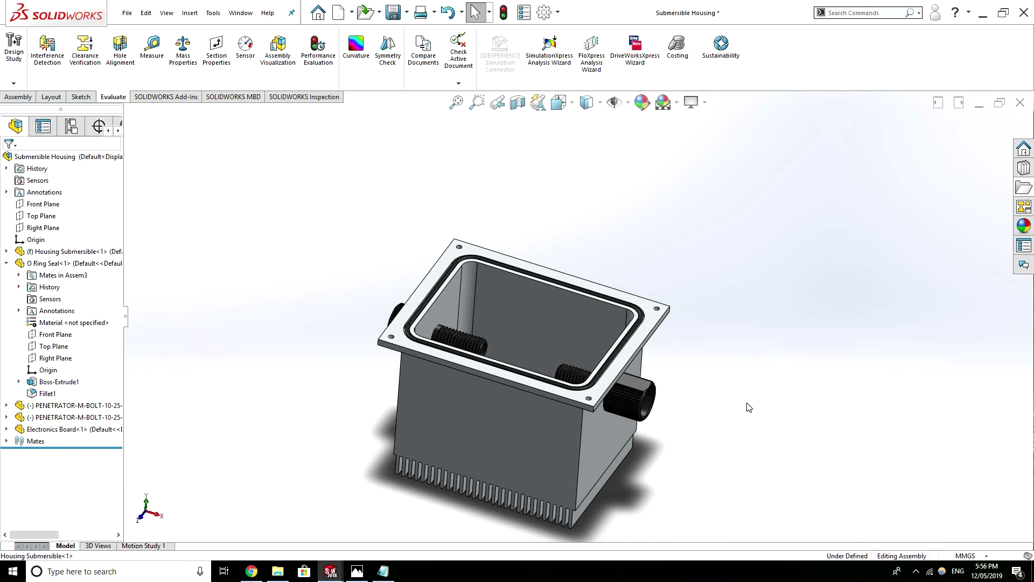
pyautogui.moveTo(570, 415); pyautogui.dragTo(567, 396, button='middle')
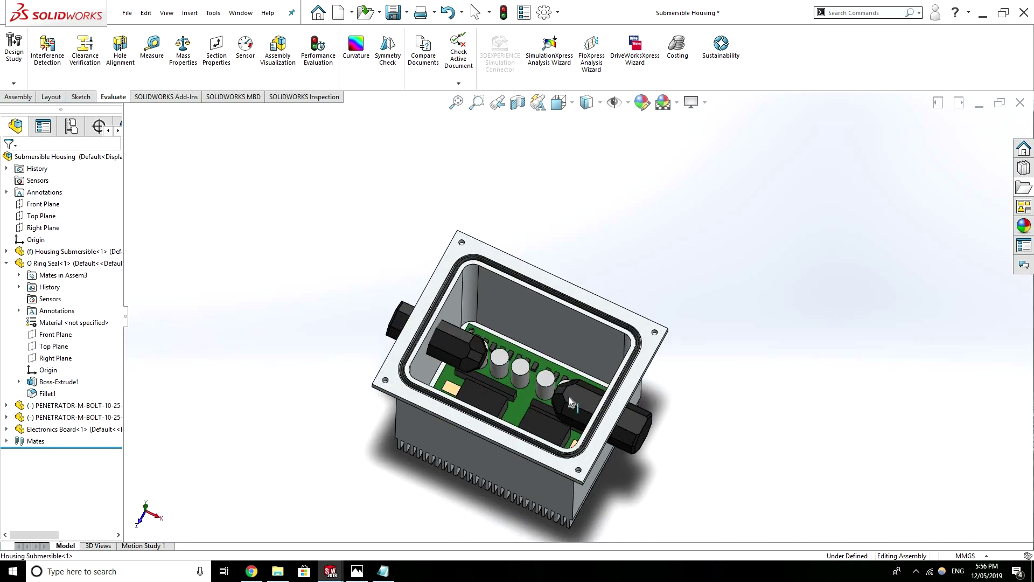
pyautogui.moveTo(679, 441); pyautogui.dragTo(678, 448, button='middle')
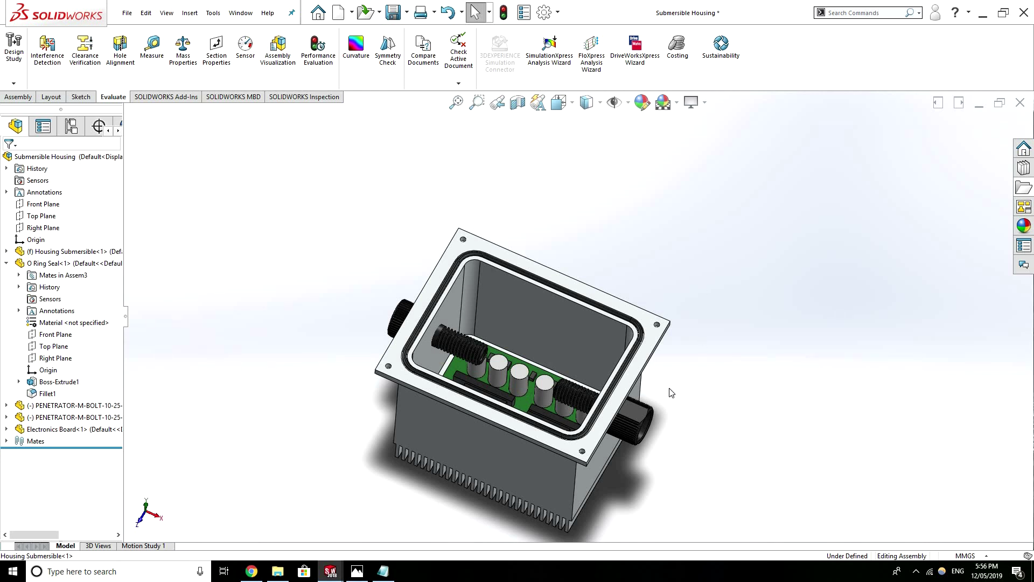
# Inspect the penetrator bolt in the submersible housing's short side wall from outside and from above the open cavity.
pyautogui.scroll(-3, 628, 419)
pyautogui.click(625, 419)
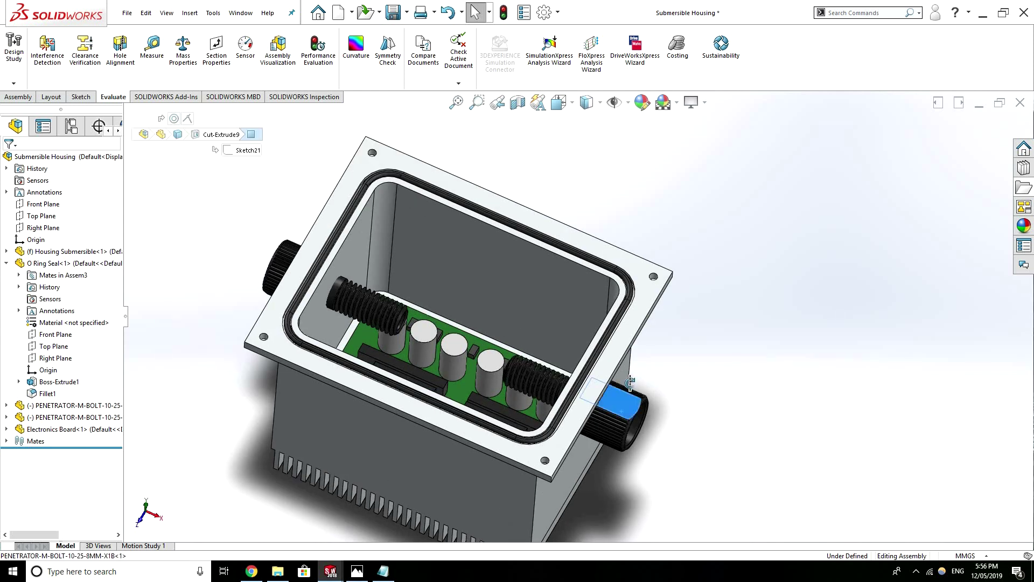
pyautogui.moveTo(629, 328); pyautogui.dragTo(560, 287, button='middle')
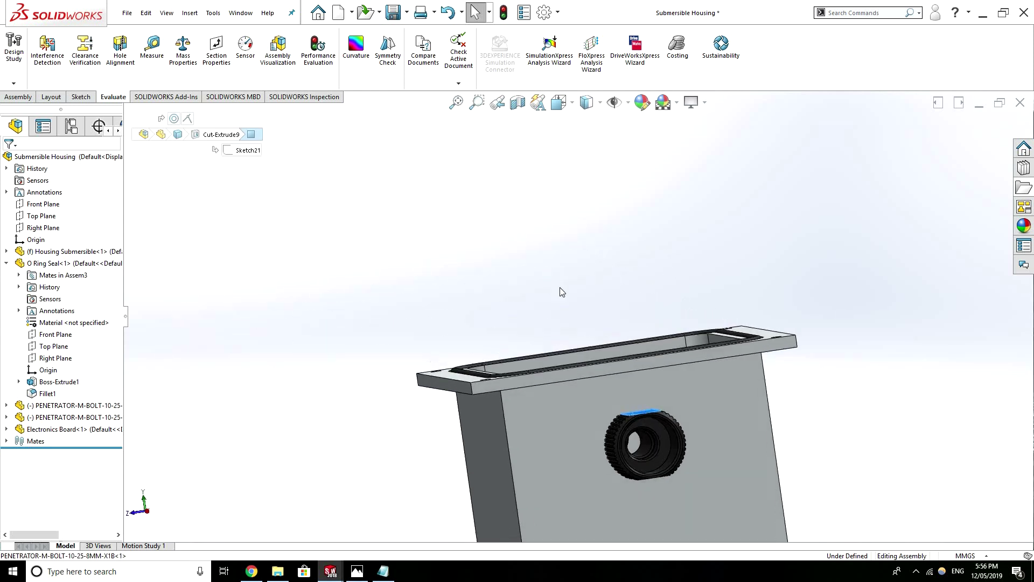
pyautogui.moveTo(664, 422); pyautogui.dragTo(797, 519, button='middle')
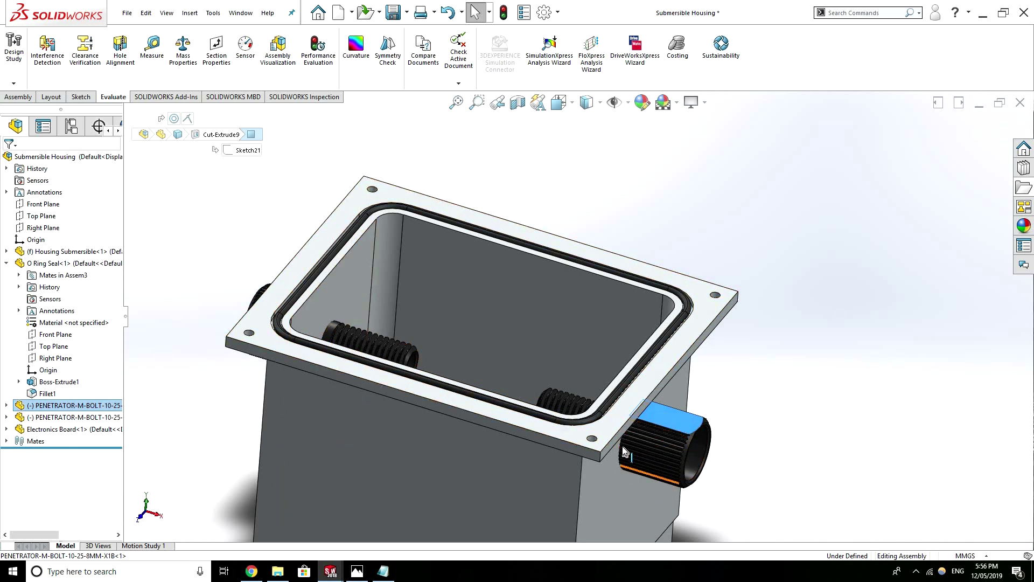
pyautogui.scroll(4, 537, 484)
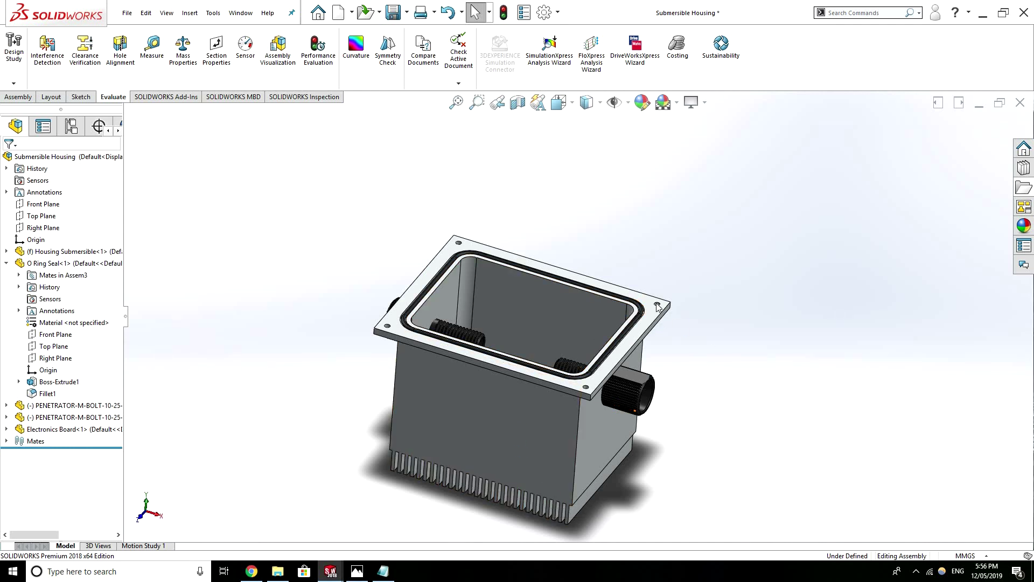
pyautogui.moveTo(517, 303); pyautogui.dragTo(525, 328, button='middle')
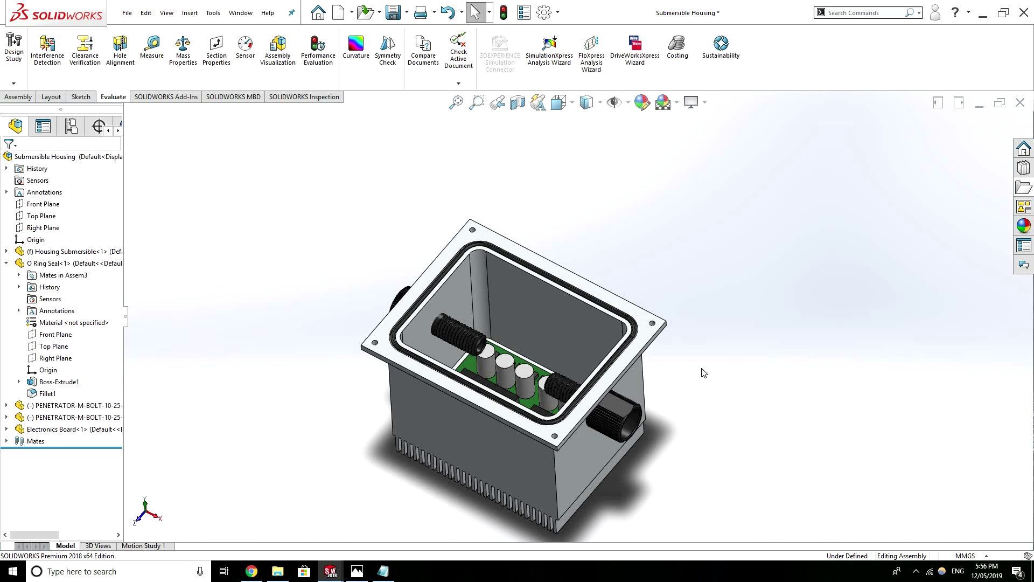
pyautogui.moveTo(692, 345); pyautogui.dragTo(742, 392, button='middle')
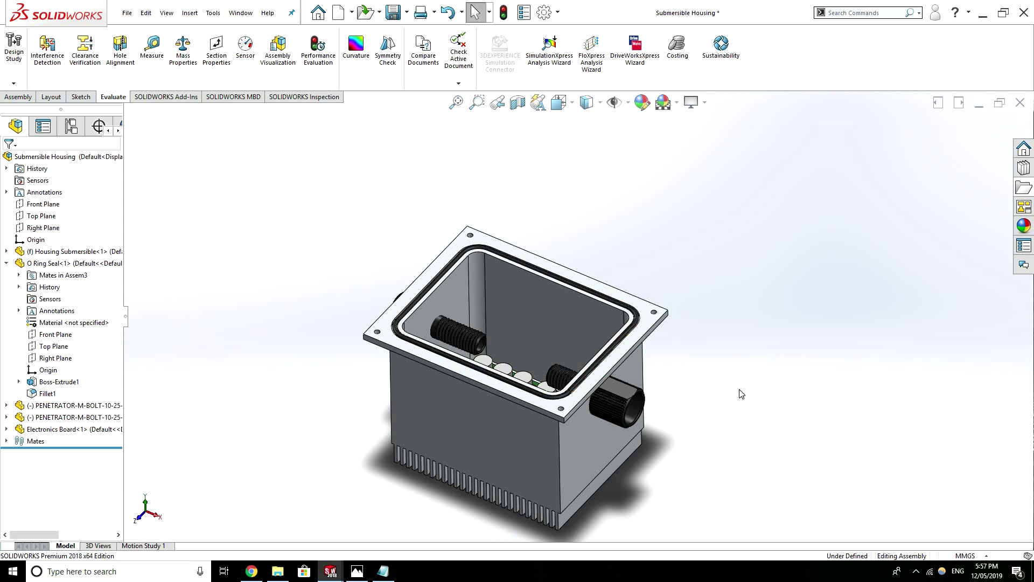